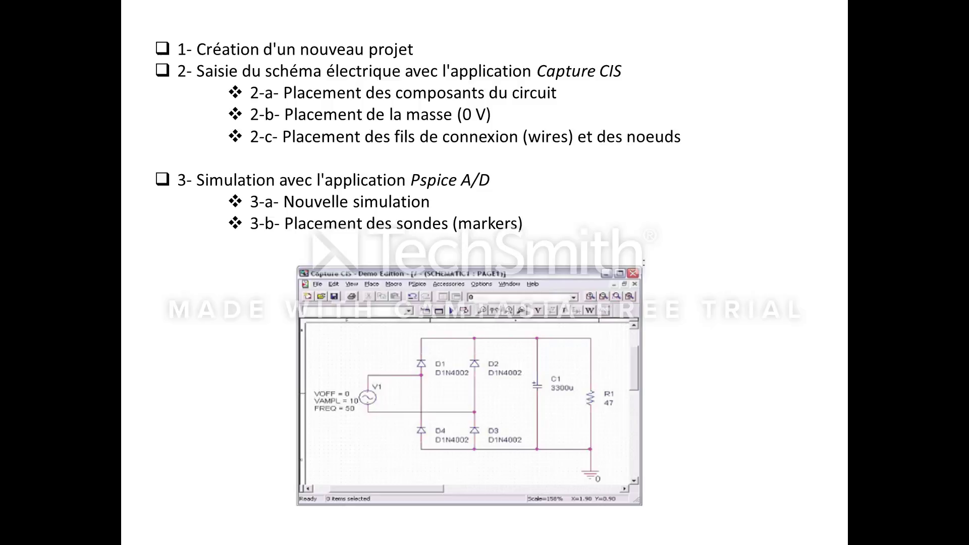
# Exit the slide show and launch Capture CIS from the Orcad Family Release 9.2 programs.
pyautogui.press('Escape')
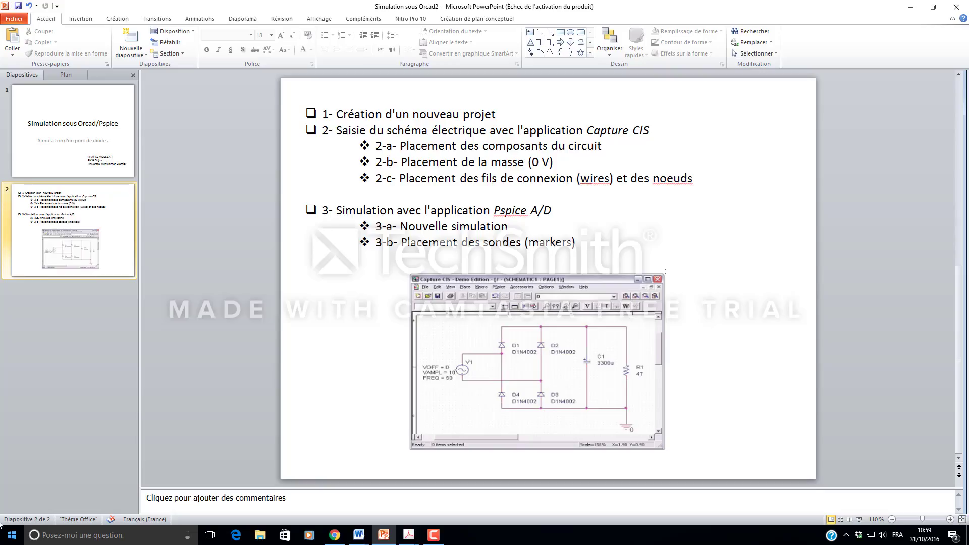
pyautogui.click(13, 536)
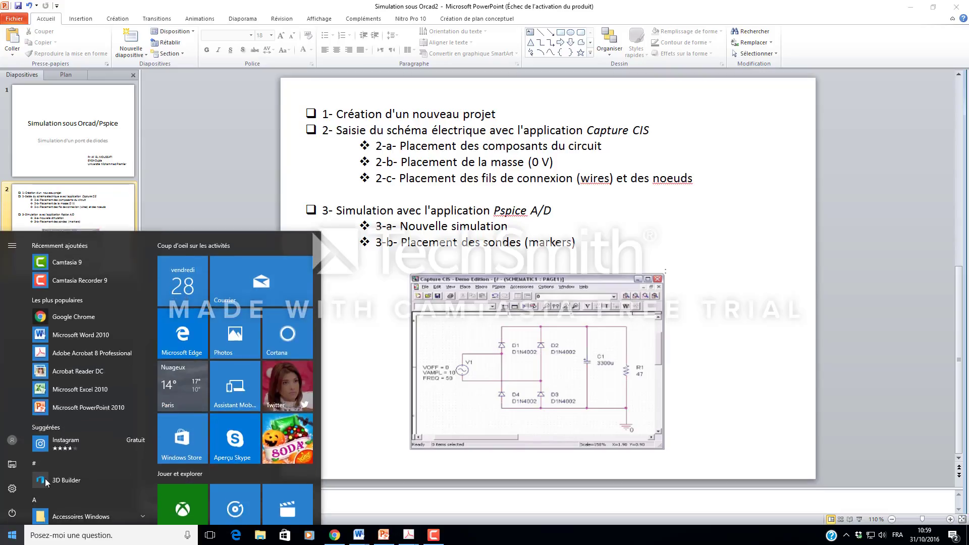
pyautogui.scroll(-10, 57, 460)
pyautogui.scroll(-10, 57, 460)
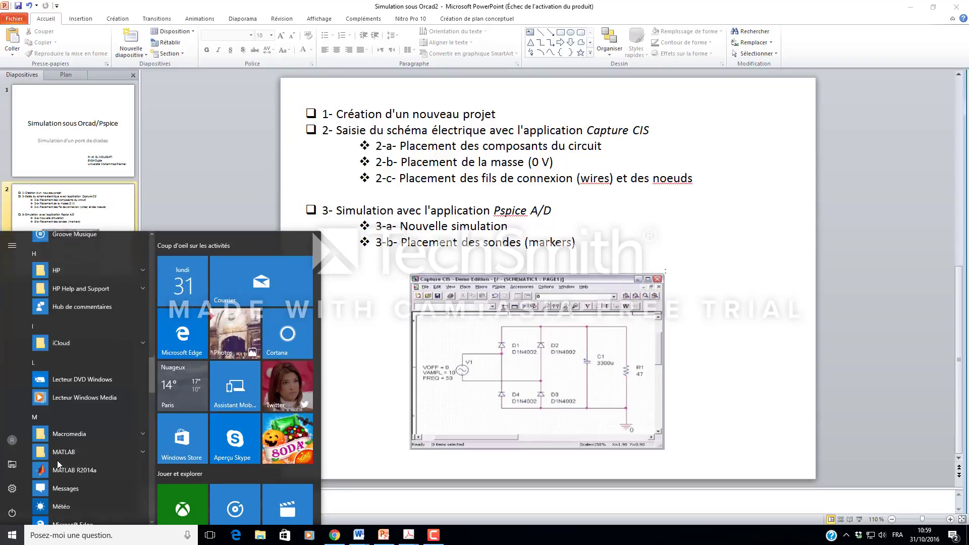
pyautogui.scroll(-4, 57, 461)
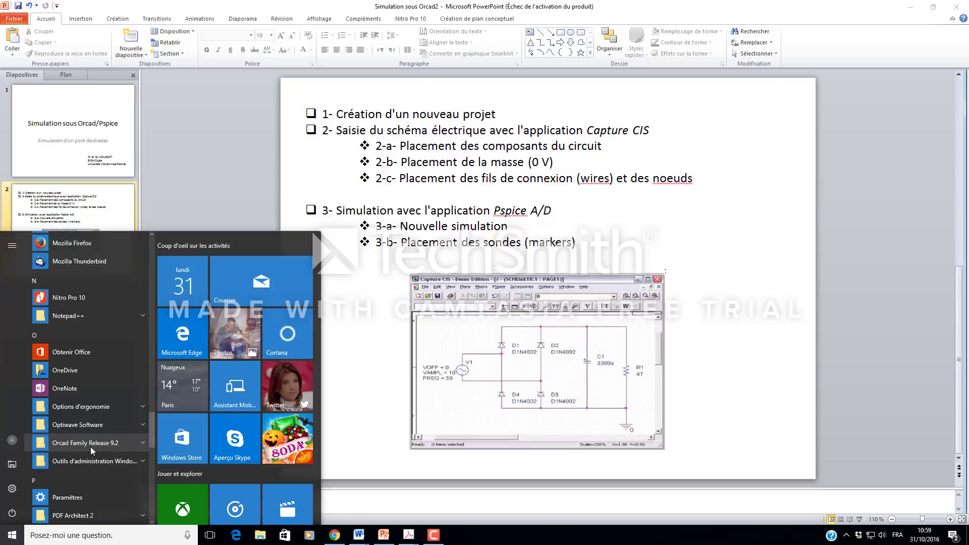
pyautogui.click(93, 444)
pyautogui.click(72, 461)
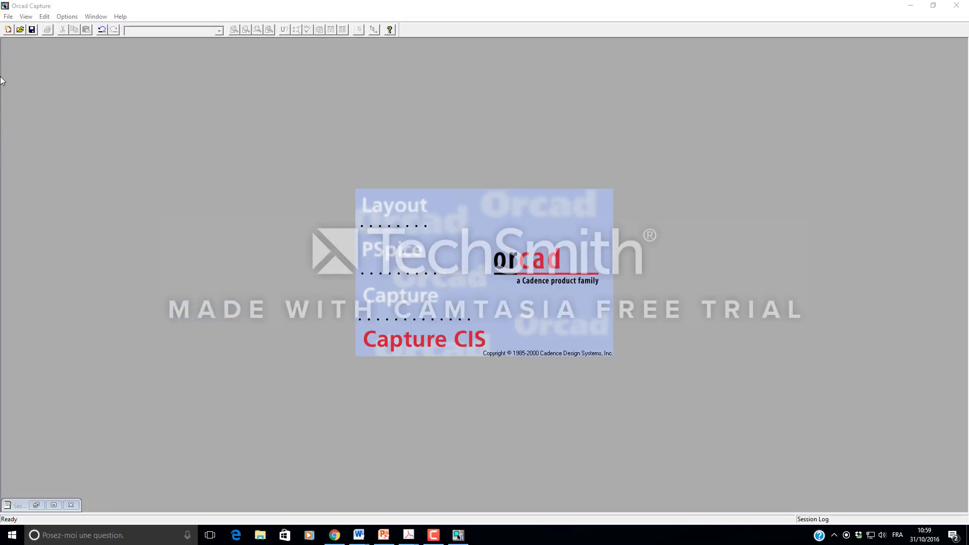
# Create a new blank Analog or Mixed A/D project named pont_a_diode.
pyautogui.click(10, 17)
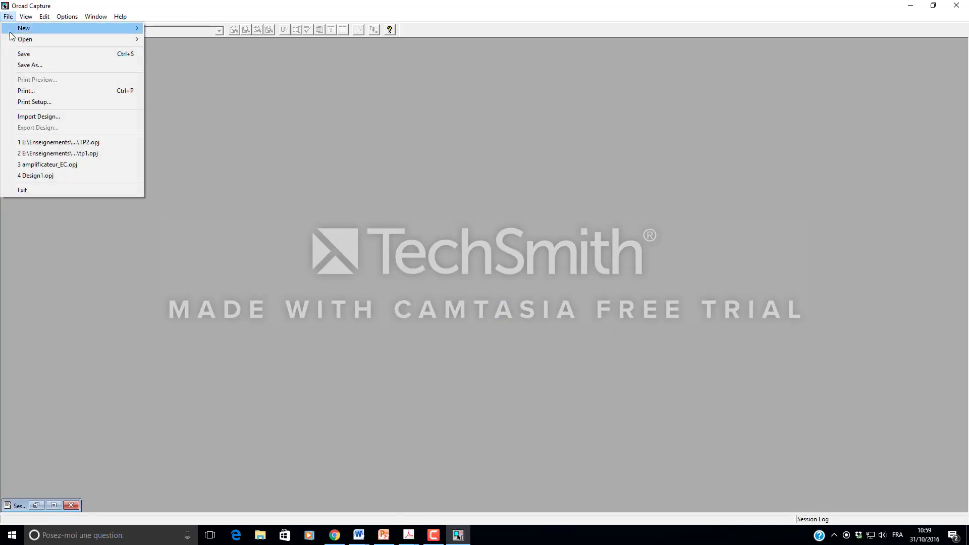
pyautogui.moveTo(25, 29)
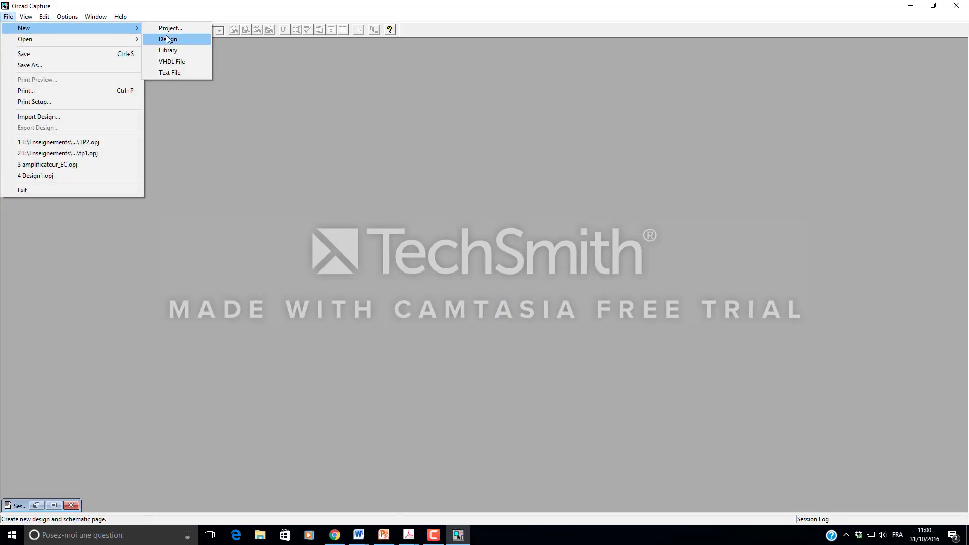
pyautogui.click(169, 37)
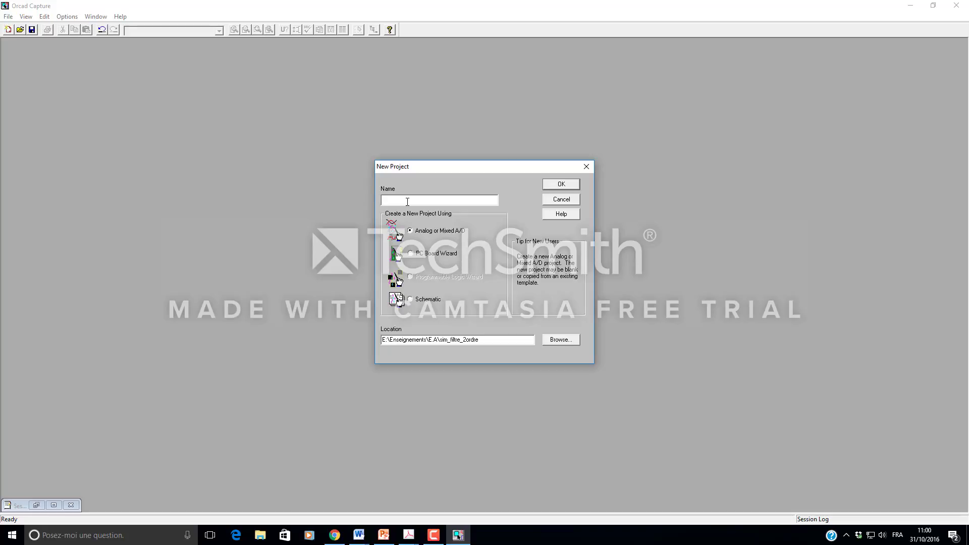
pyautogui.write('pon')
pyautogui.press('BackSpace')
pyautogui.press('BackSpace')
pyautogui.press('BackSpace')
pyautogui.press('BackSpace')
pyautogui.press('BackSpace')
pyautogui.press('BackSpace')
pyautogui.press('BackSpace')
pyautogui.press('BackSpace')
pyautogui.press('BackSpace')
pyautogui.press('BackSpace')
pyautogui.press('BackSpace')
pyautogui.press('BackSpace')
pyautogui.press('BackSpace')
pyautogui.press('BackSpace')
pyautogui.press('BackSpace')
pyautogui.press('BackSpace')
pyautogui.write('pont_a_diode')
pyautogui.click(558, 186)
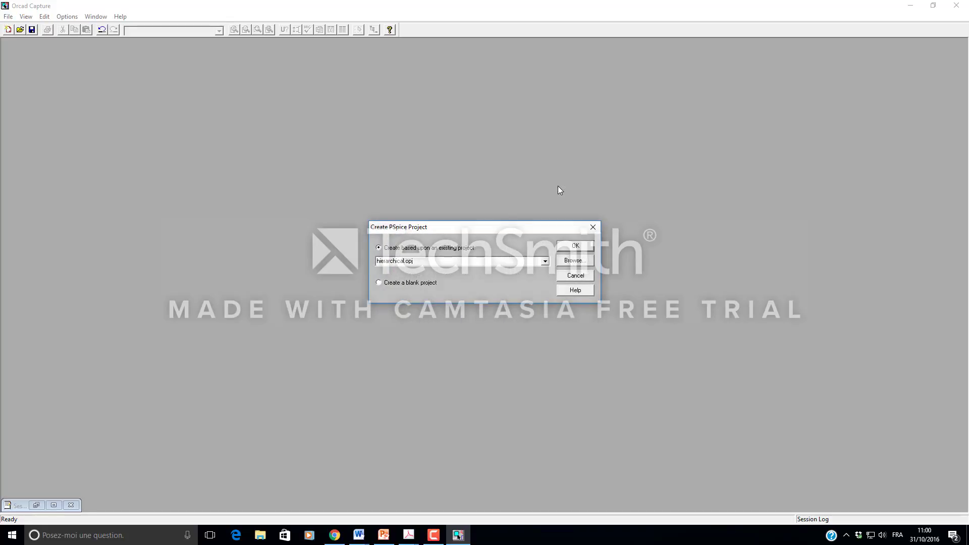
pyautogui.click(396, 283)
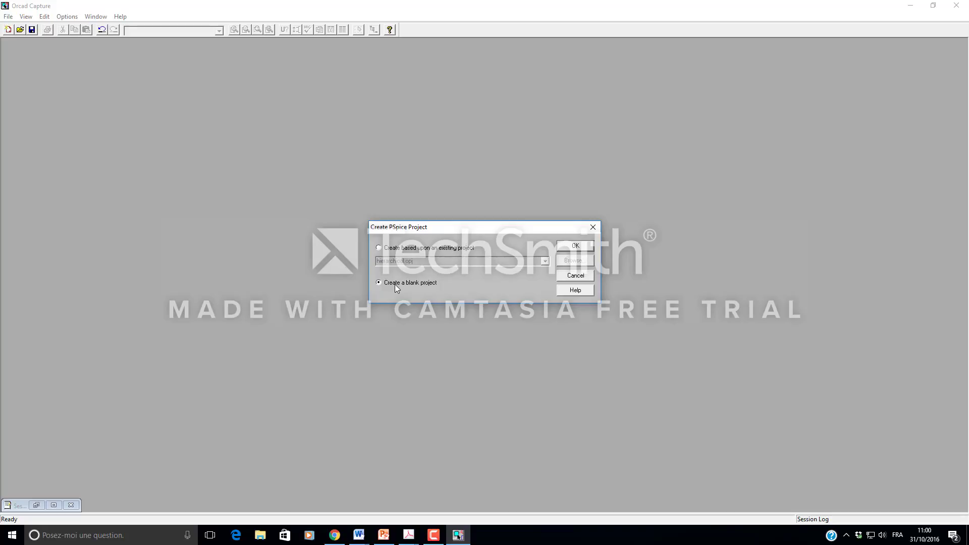
pyautogui.click(576, 246)
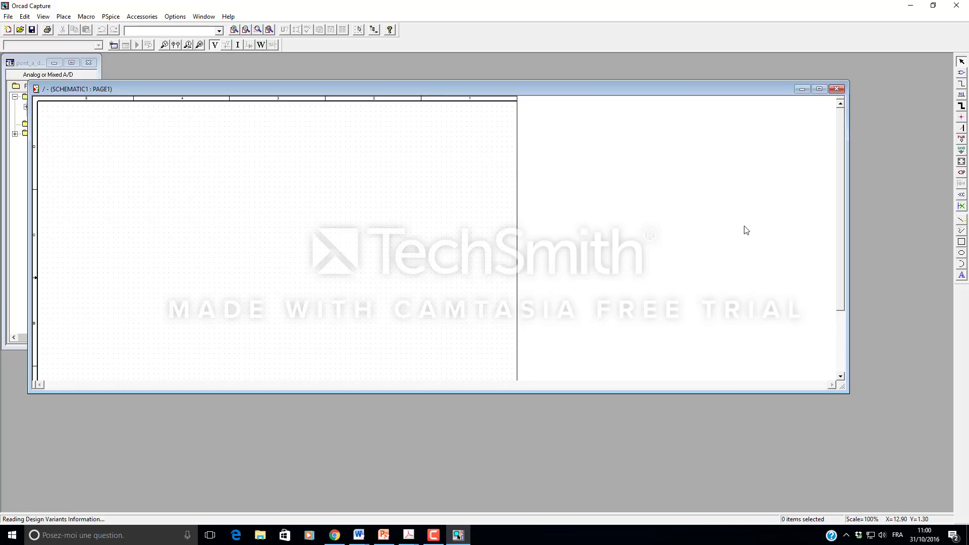
# Start placing a part and add the analog library from the PSpice folder to the available libraries.
pyautogui.click(961, 74)
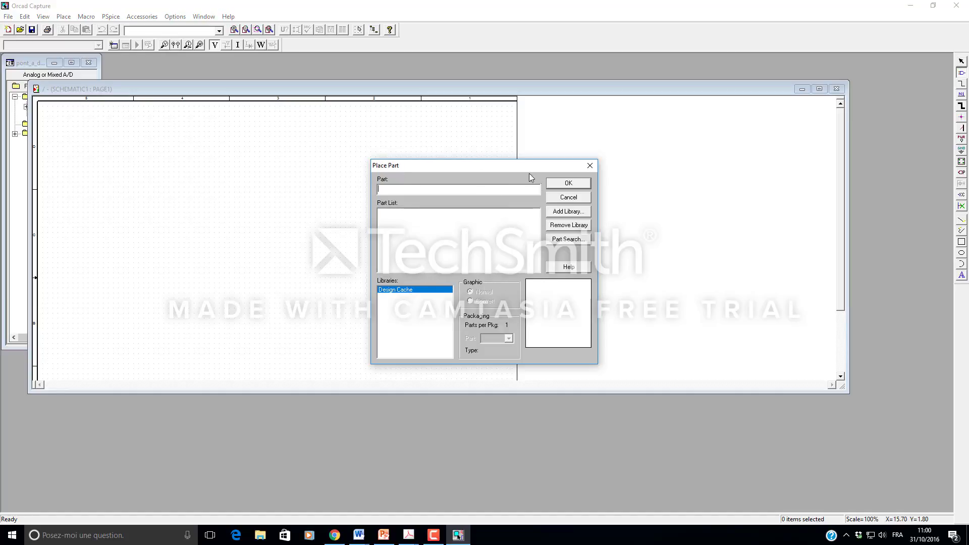
pyautogui.click(566, 217)
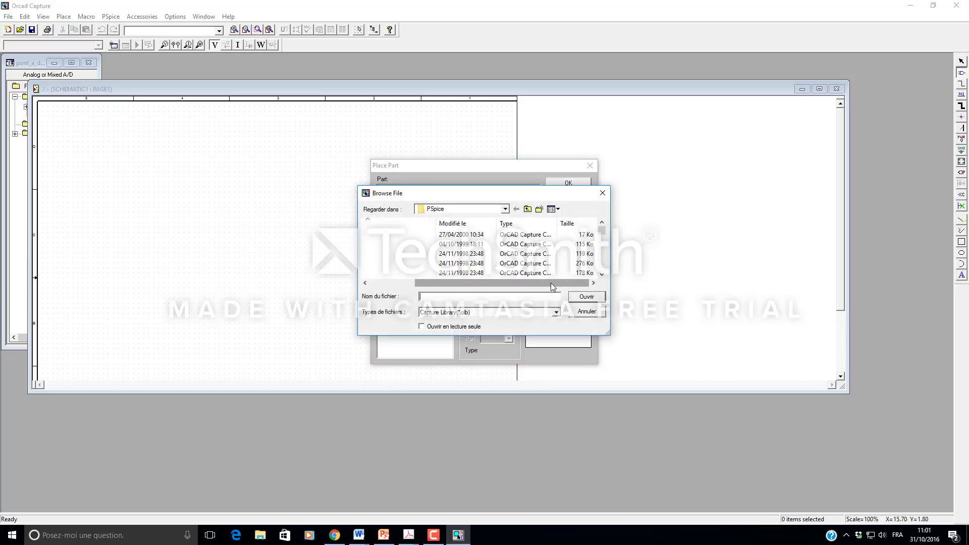
pyautogui.scroll(-5, 603, 267)
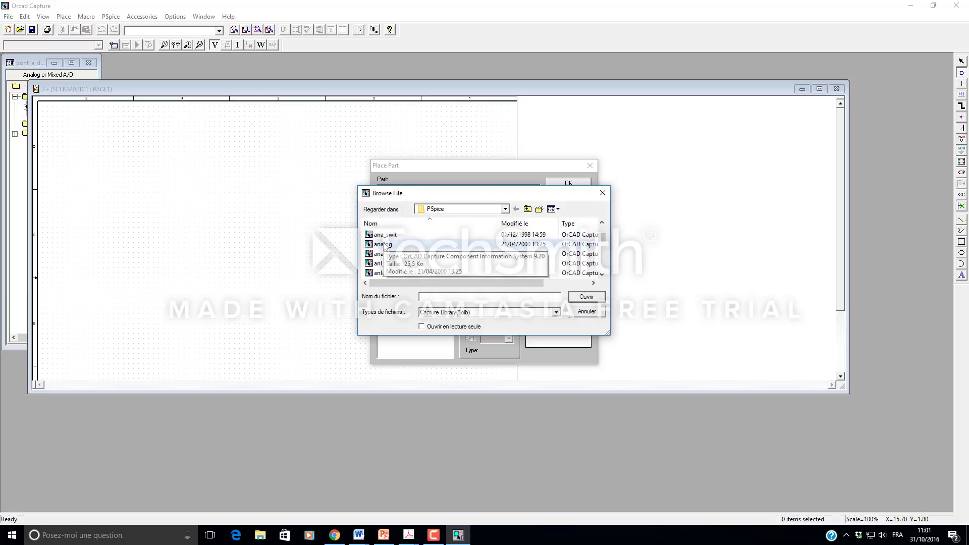
pyautogui.click(384, 244)
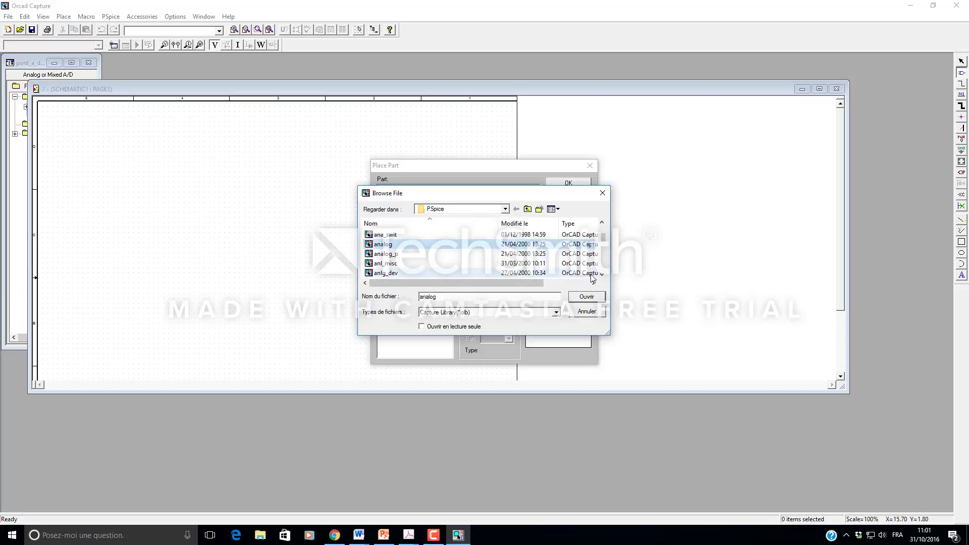
pyautogui.click(588, 297)
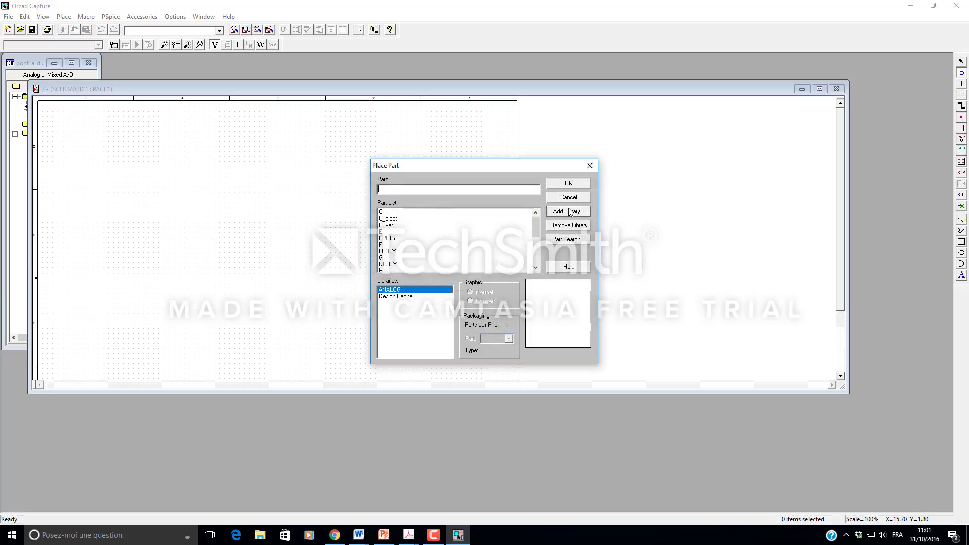
# Add the diode library from the PSpice folder to the part libraries.
pyautogui.click(569, 212)
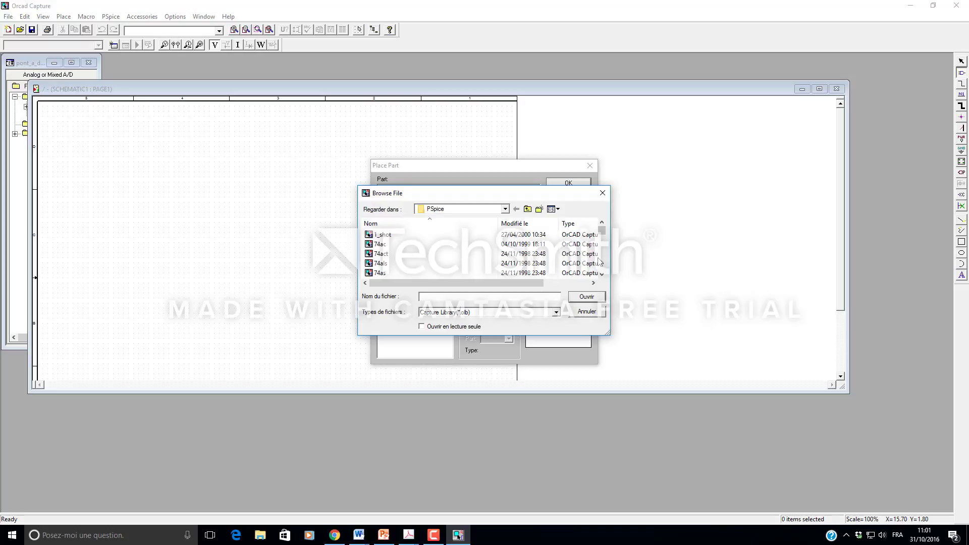
pyautogui.scroll(-4, 599, 262)
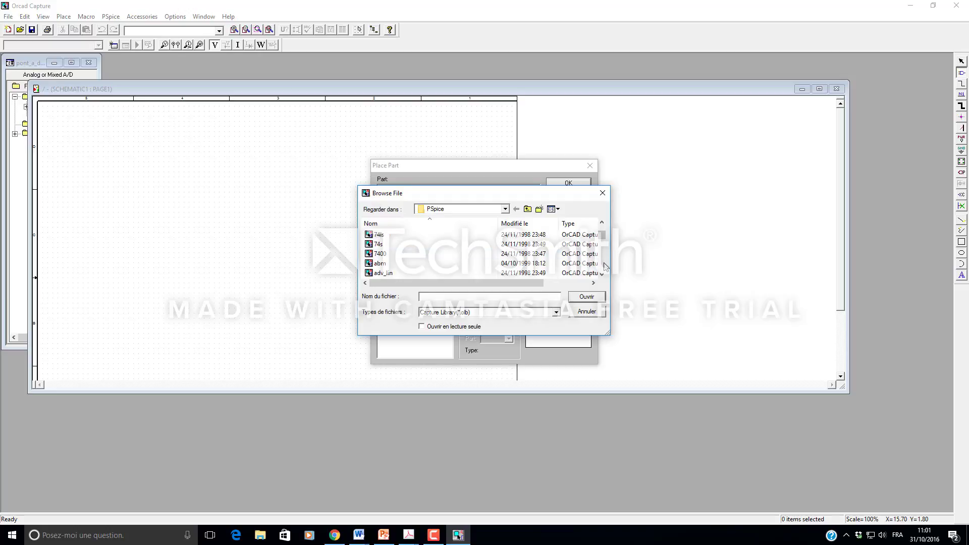
pyautogui.scroll(-8, 605, 266)
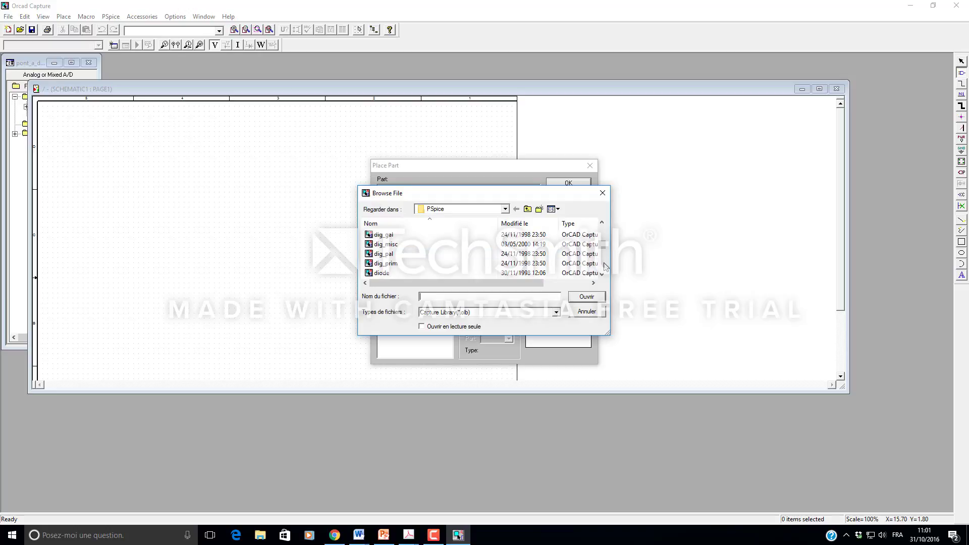
pyautogui.click(414, 273)
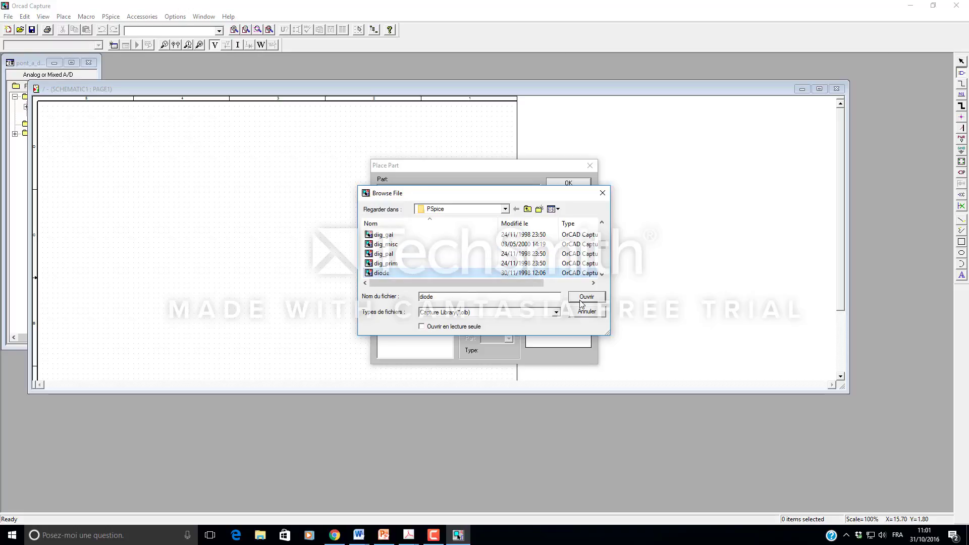
pyautogui.click(582, 300)
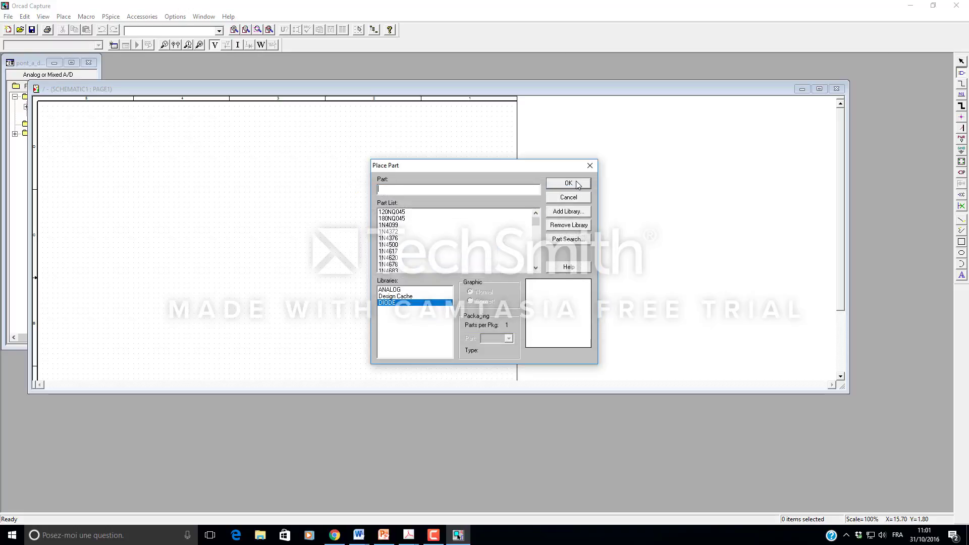
# Add the source library from the PSpice folder to the part libraries.
pyautogui.click(576, 212)
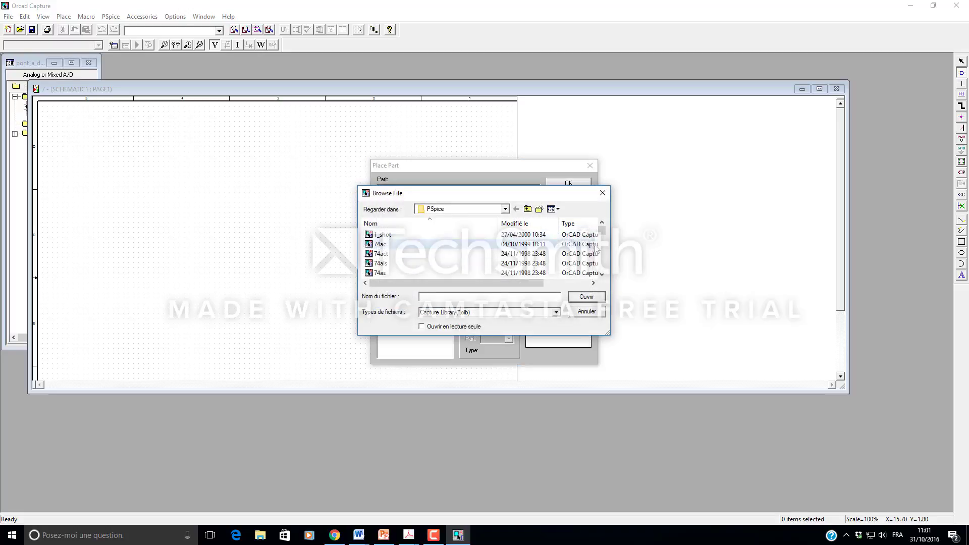
pyautogui.scroll(-10, 602, 259)
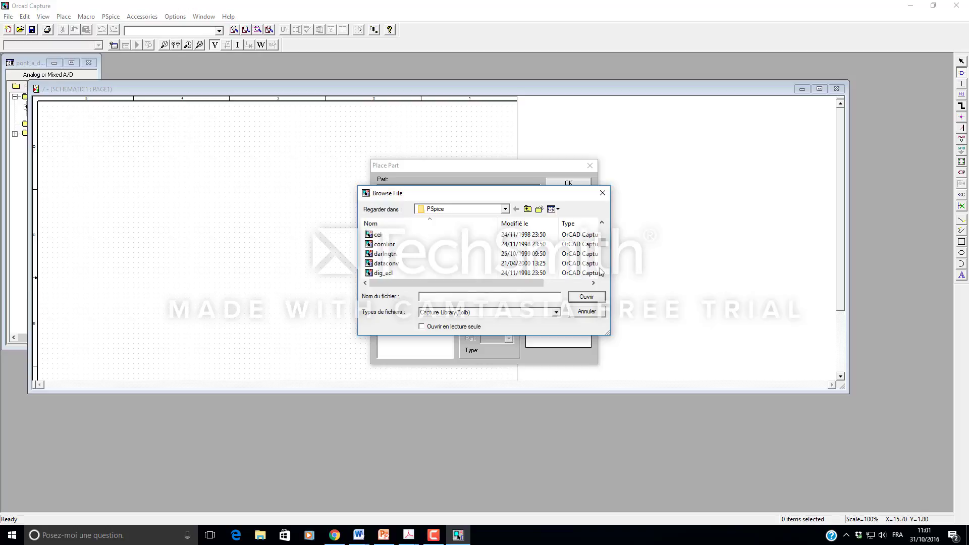
pyautogui.scroll(-5, 601, 273)
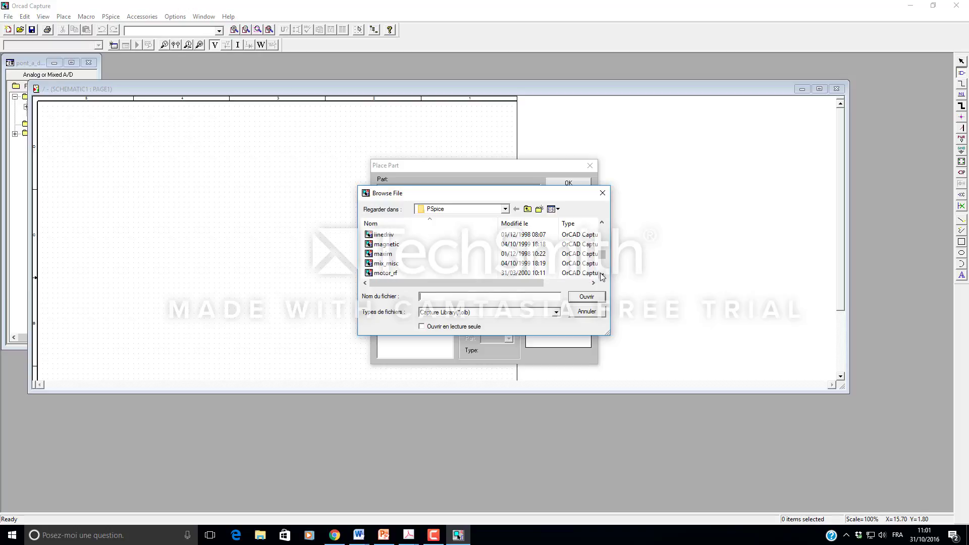
pyautogui.click(601, 276)
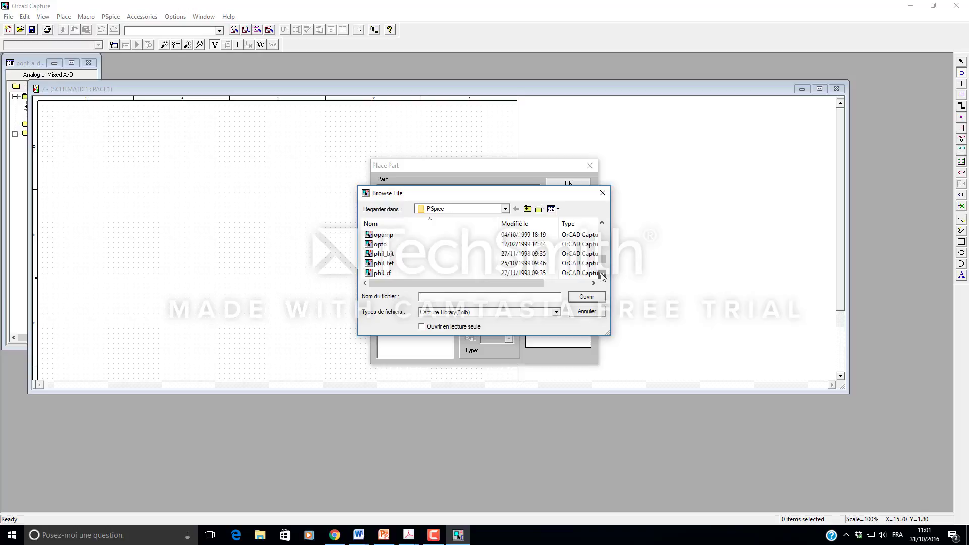
pyautogui.click(601, 275)
pyautogui.click(601, 275)
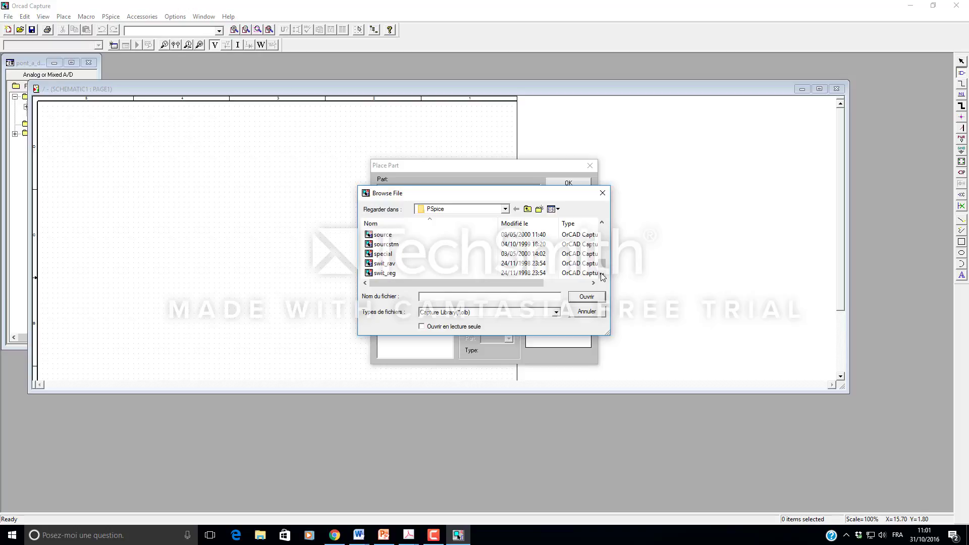
pyautogui.click(422, 235)
pyautogui.click(586, 297)
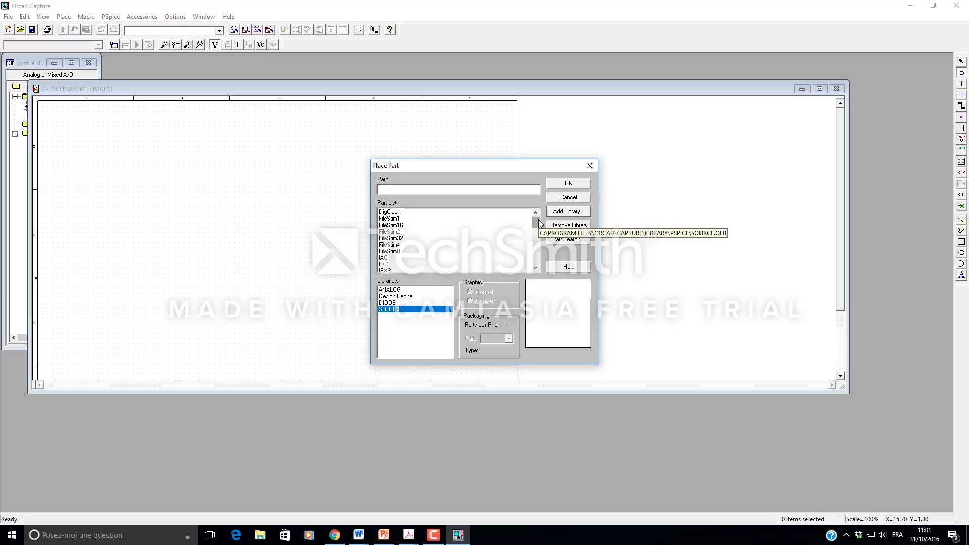
# Place one VSIN source from the SOURCE library near the left side of the schematic page and end placement.
pyautogui.moveTo(537, 221); pyautogui.dragTo(537, 260)
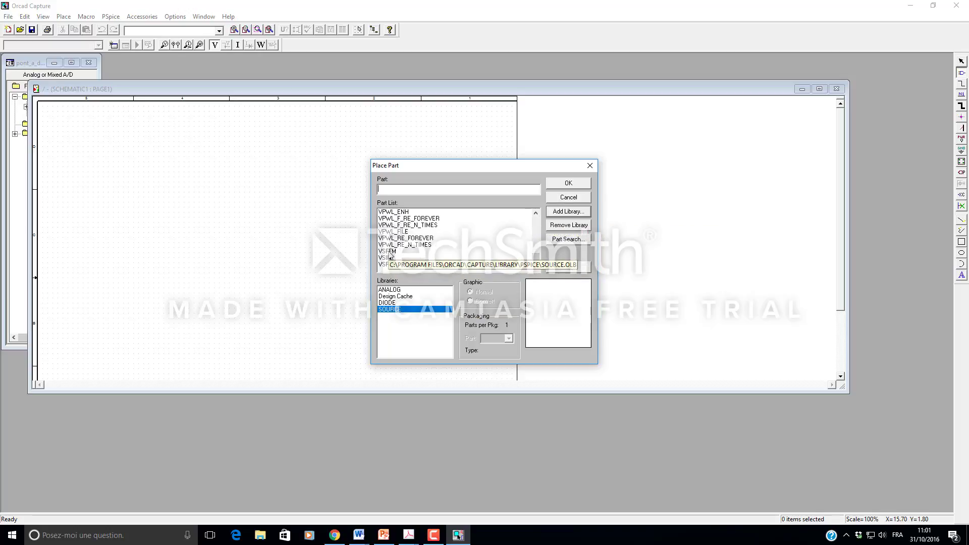
pyautogui.click(454, 257)
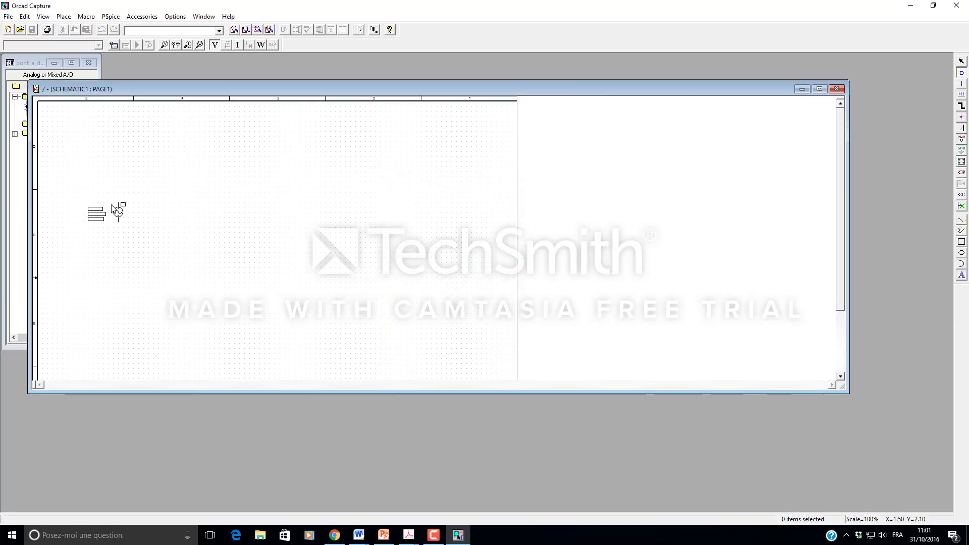
pyautogui.click(112, 208)
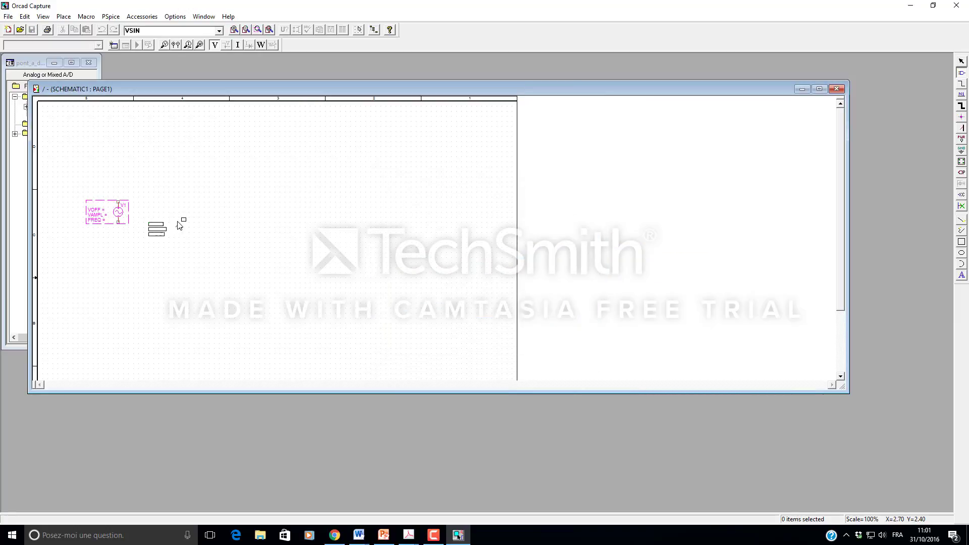
pyautogui.rightClick(182, 222)
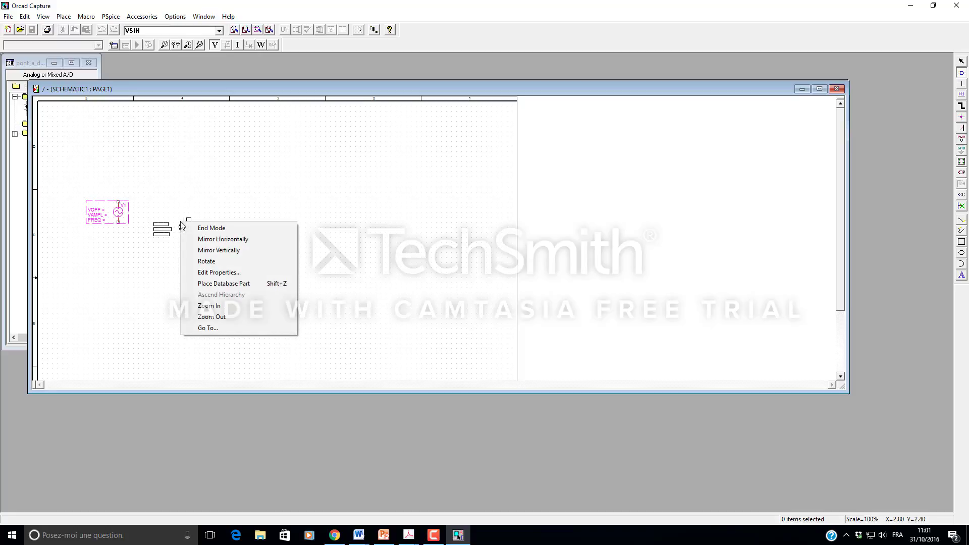
pyautogui.click(211, 228)
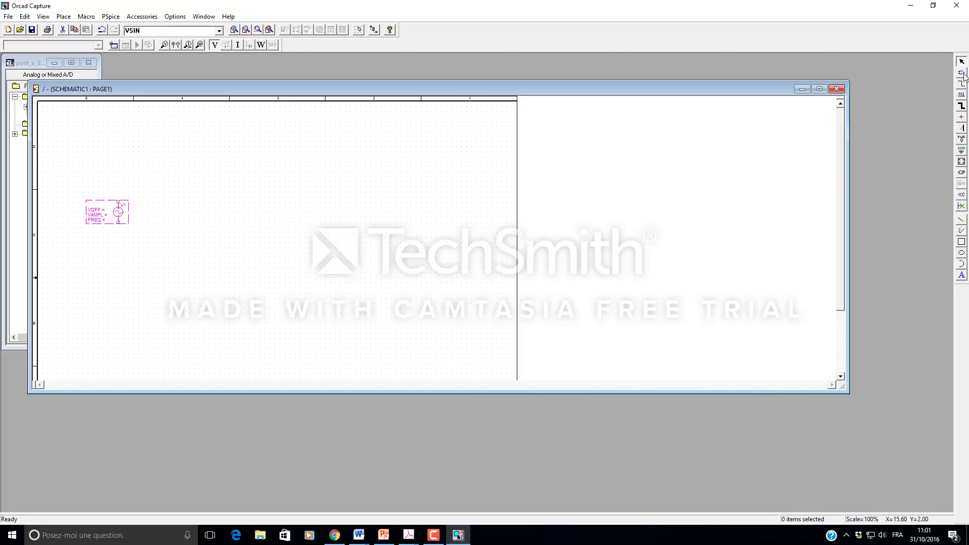
# Choose the D1N4002 diode from the DIODE library as the part to place.
pyautogui.click(961, 73)
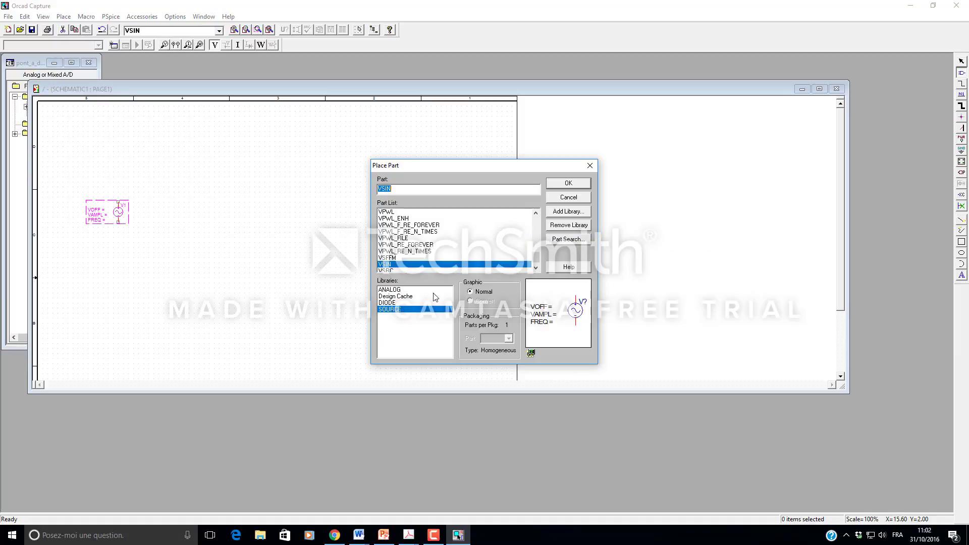
pyautogui.click(398, 303)
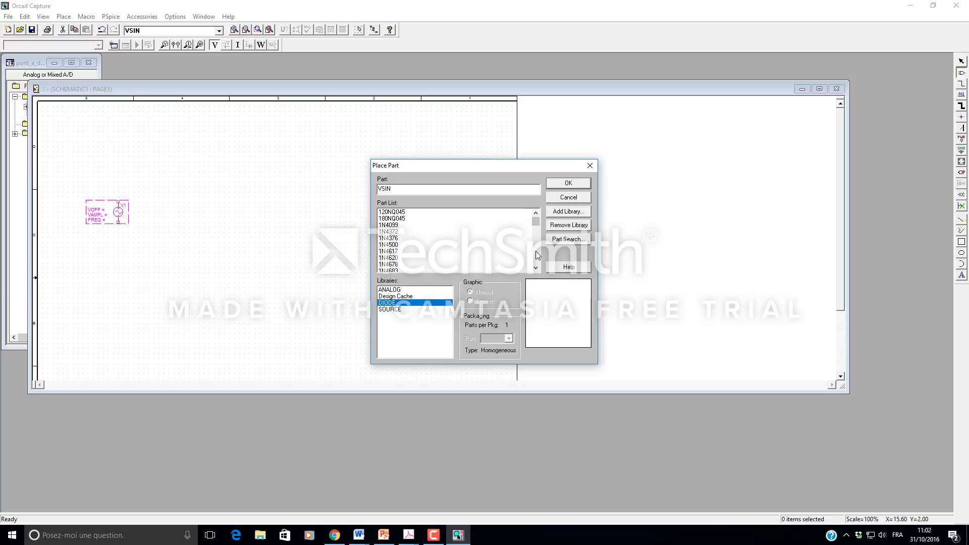
pyautogui.scroll(-10, 538, 254)
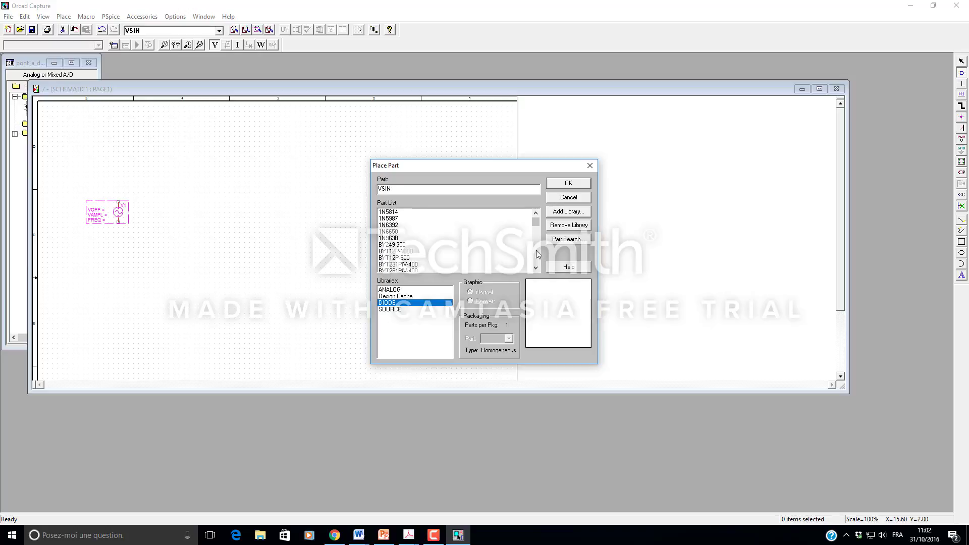
pyautogui.scroll(-5, 537, 255)
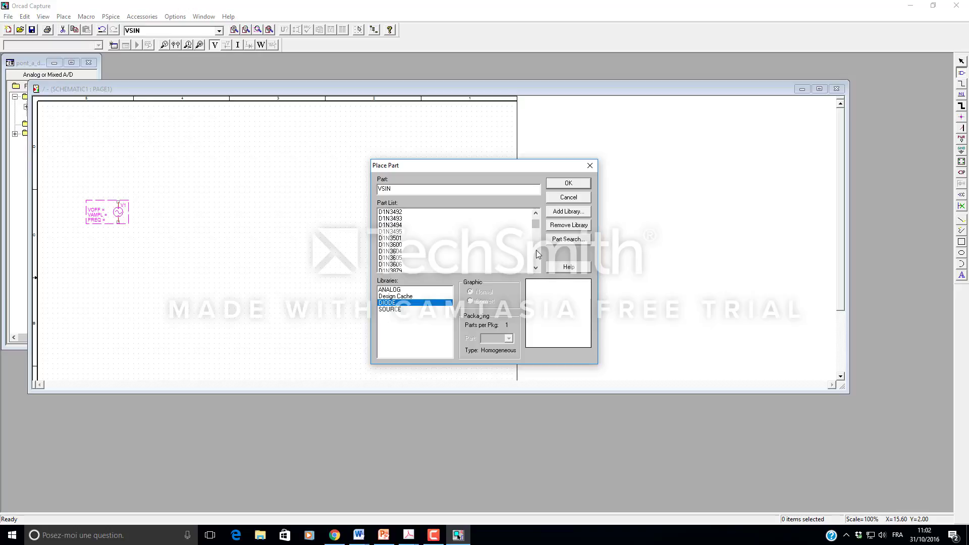
pyautogui.scroll(-3, 538, 255)
pyautogui.scroll(-3, 538, 255)
pyautogui.click(469, 257)
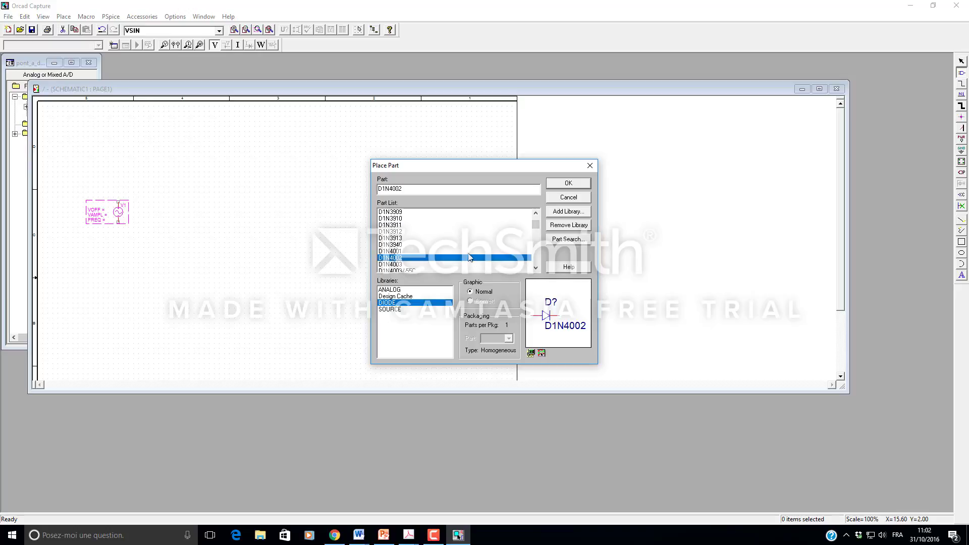
pyautogui.click(580, 183)
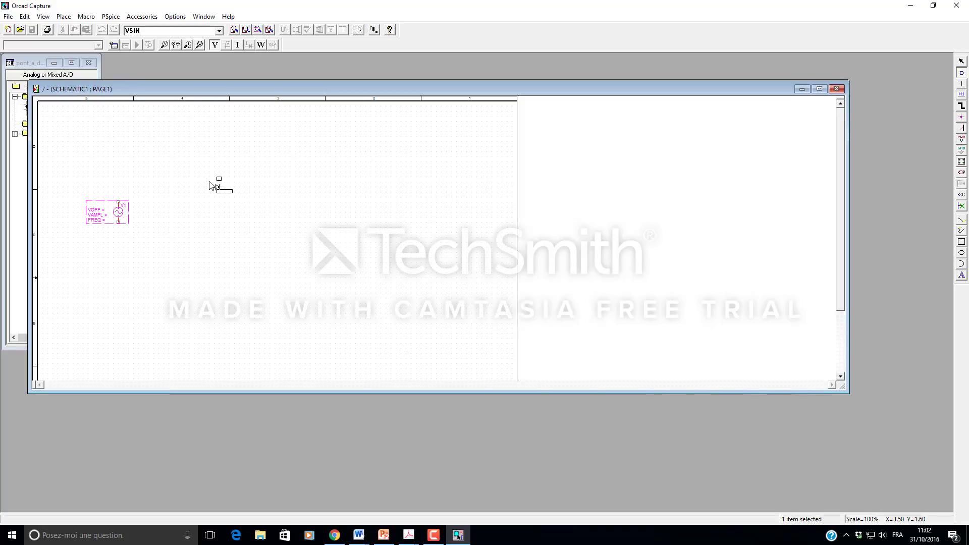
# Place four D1N4002 diodes in a two-by-two arrangement beside the VSIN source and end placement.
pyautogui.click(186, 180)
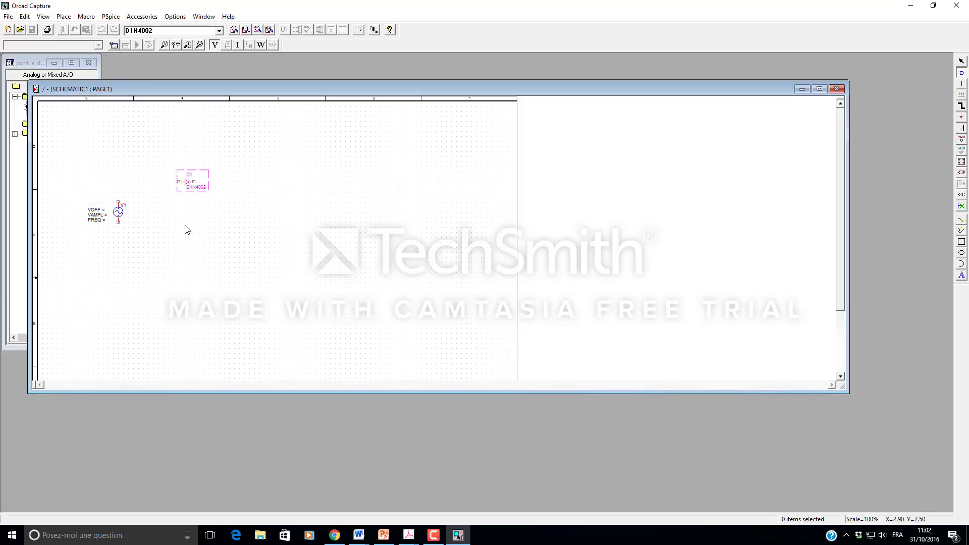
pyautogui.click(187, 232)
pyautogui.click(274, 182)
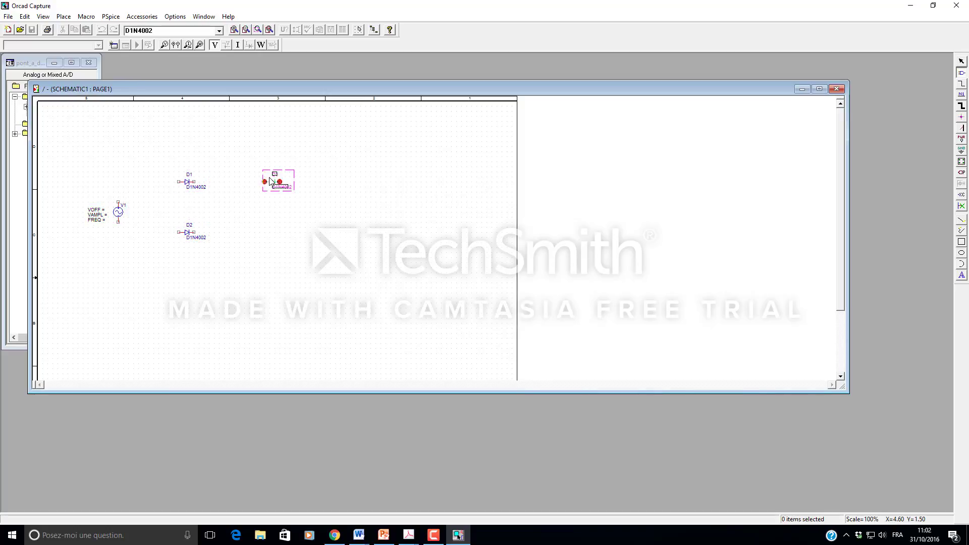
pyautogui.click(273, 231)
pyautogui.rightClick(364, 240)
pyautogui.click(394, 245)
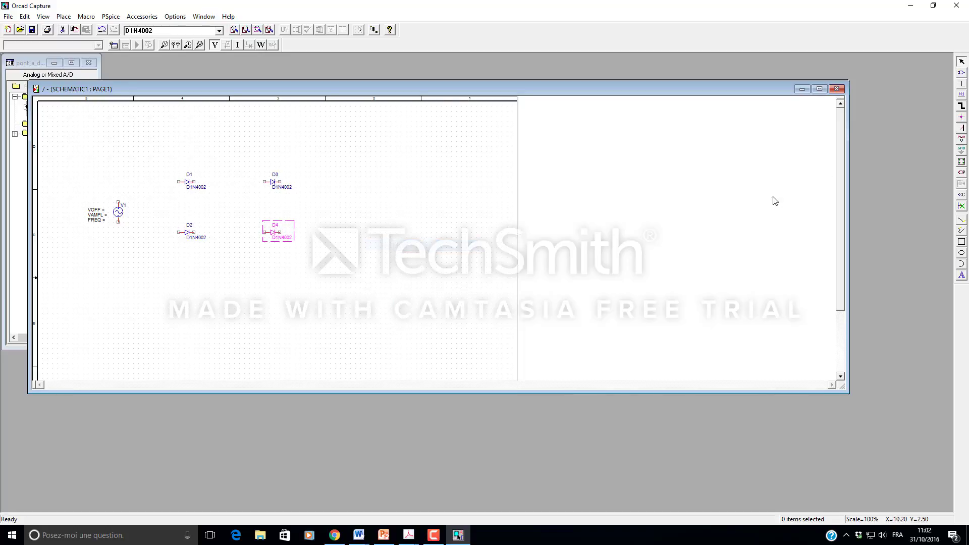
# Place one C_elect capacitor from the ANALOG library beside the upper diodes and end placement.
pyautogui.click(961, 72)
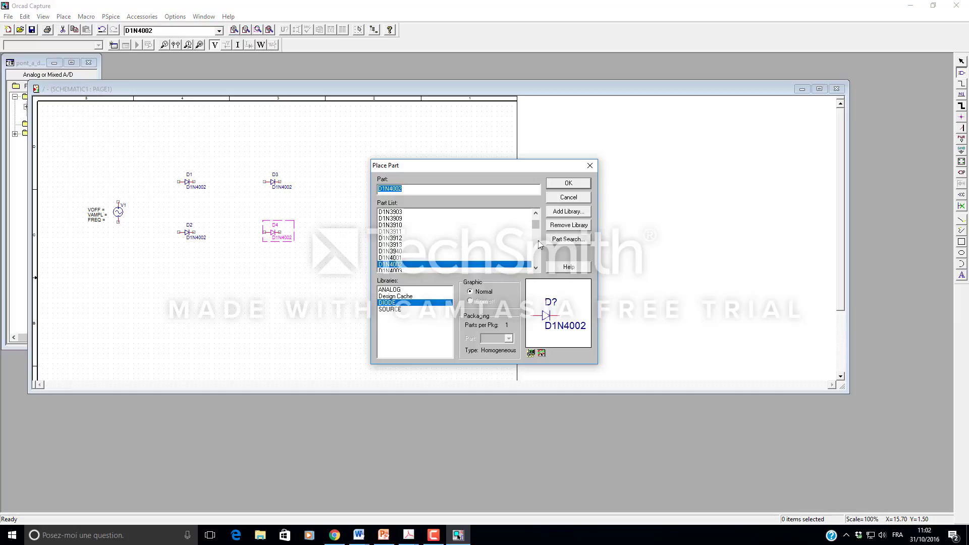
pyautogui.click(402, 290)
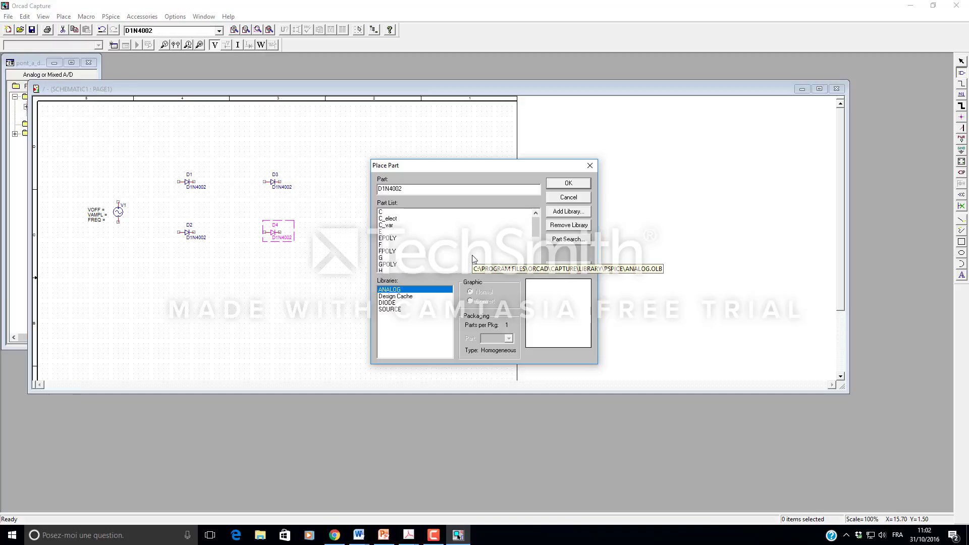
pyautogui.click(403, 219)
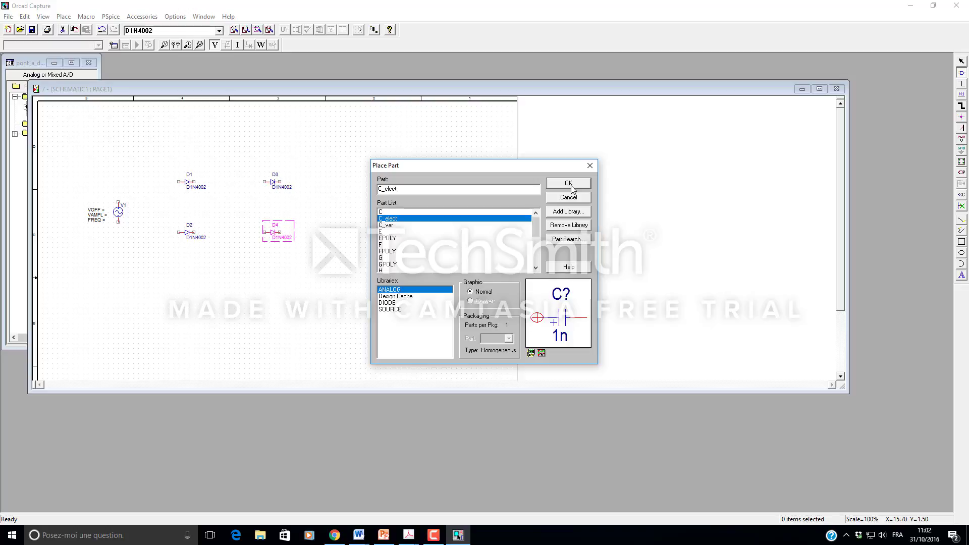
pyautogui.click(568, 184)
pyautogui.click(352, 187)
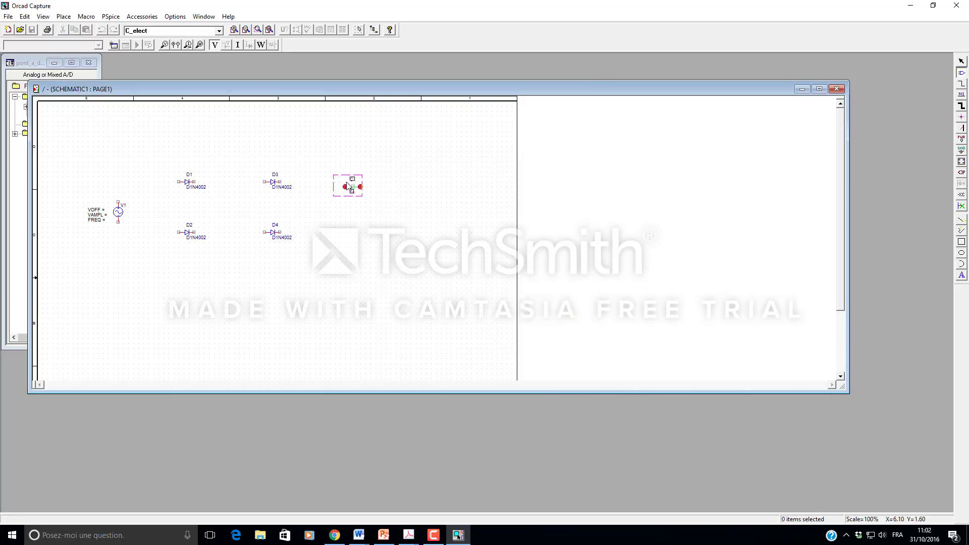
pyautogui.rightClick(407, 227)
pyautogui.click(424, 231)
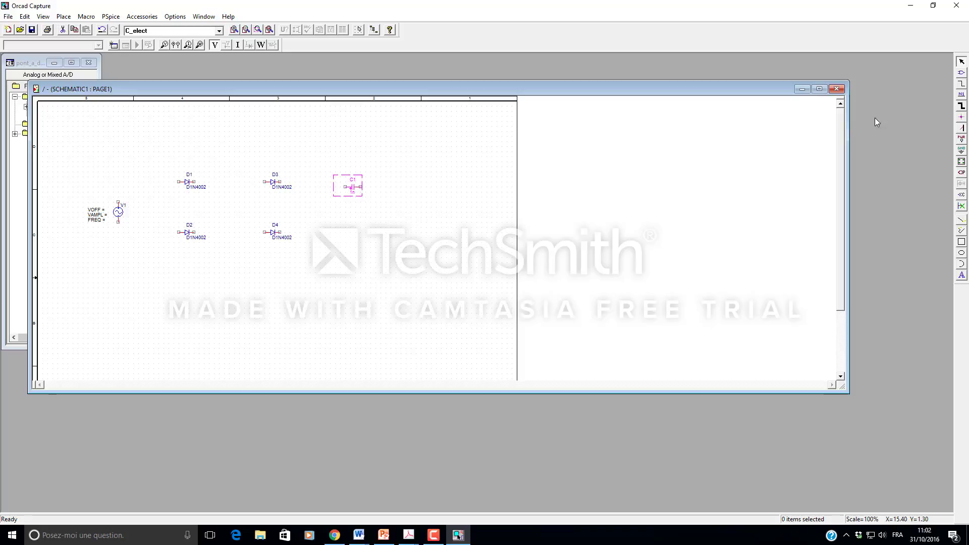
# Place one resistor R from the ANALOG library beyond the capacitor and end placement.
pyautogui.click(961, 72)
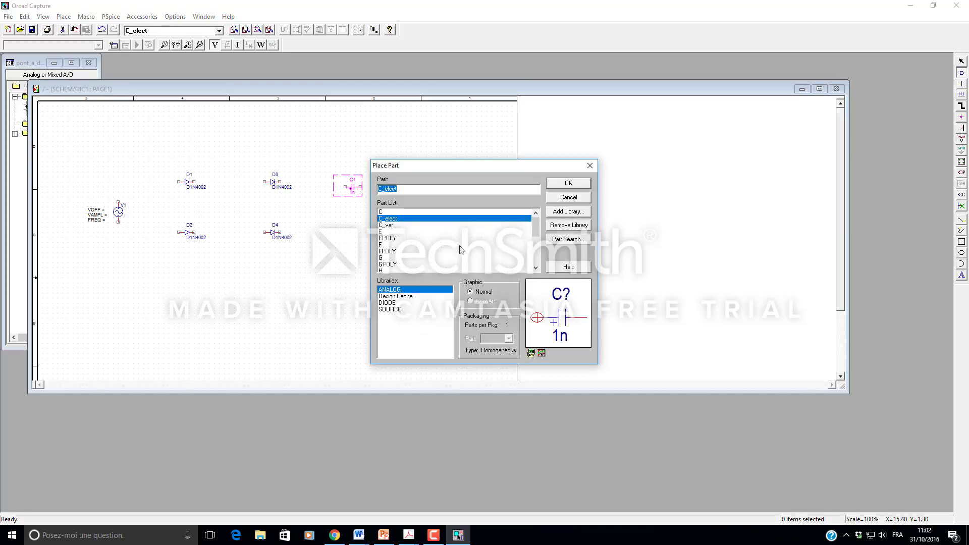
pyautogui.click(535, 260)
pyautogui.click(402, 252)
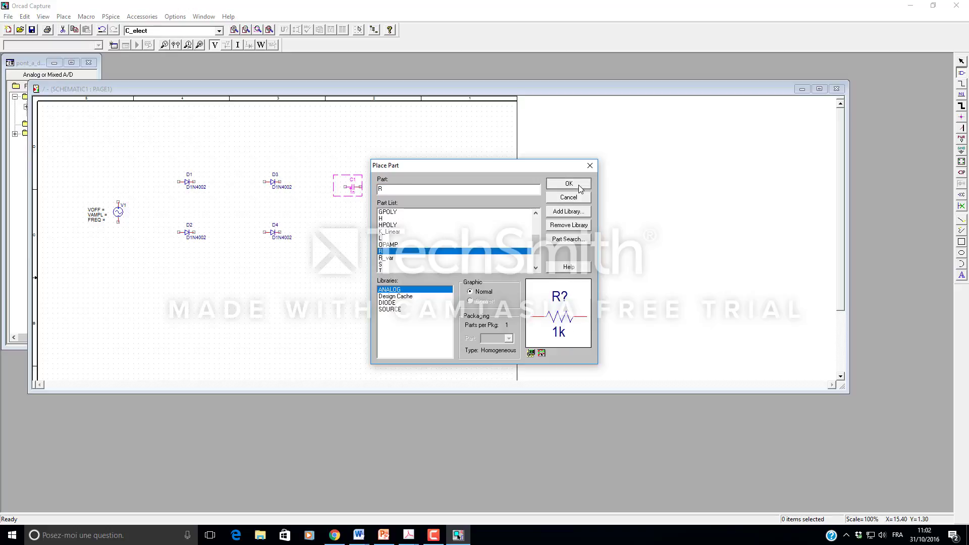
pyautogui.click(568, 183)
pyautogui.click(411, 217)
pyautogui.rightClick(457, 236)
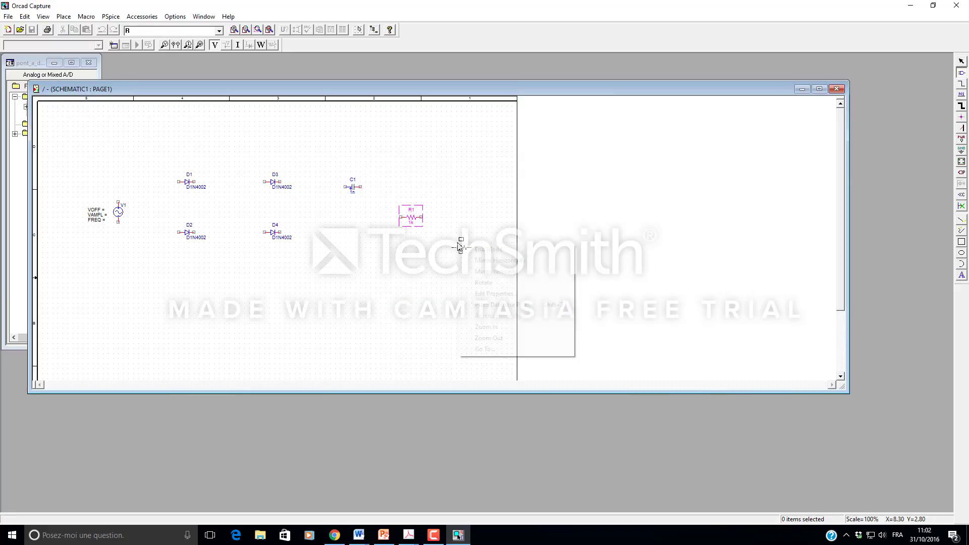
pyautogui.click(492, 249)
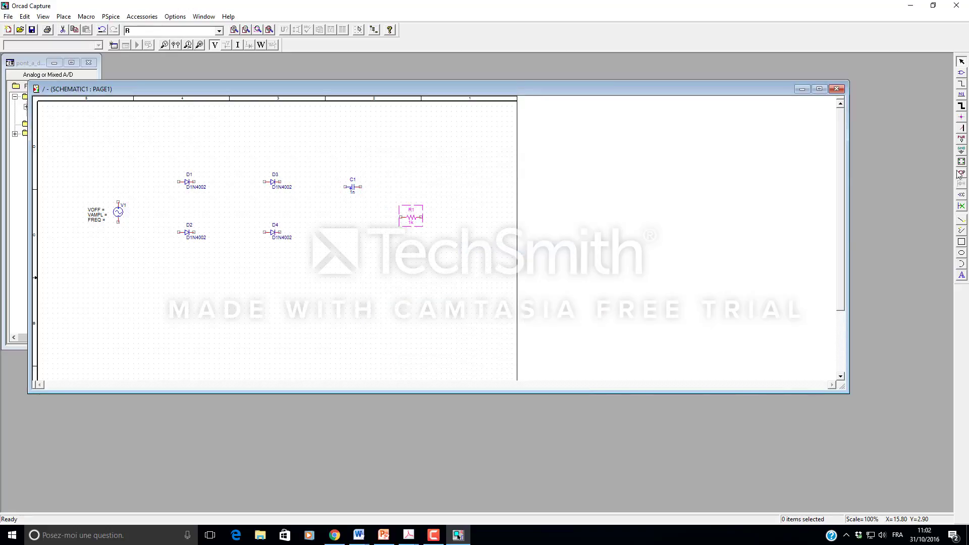
# Place the 0/SOURCE ground symbol below the diodes and end placement.
pyautogui.click(963, 151)
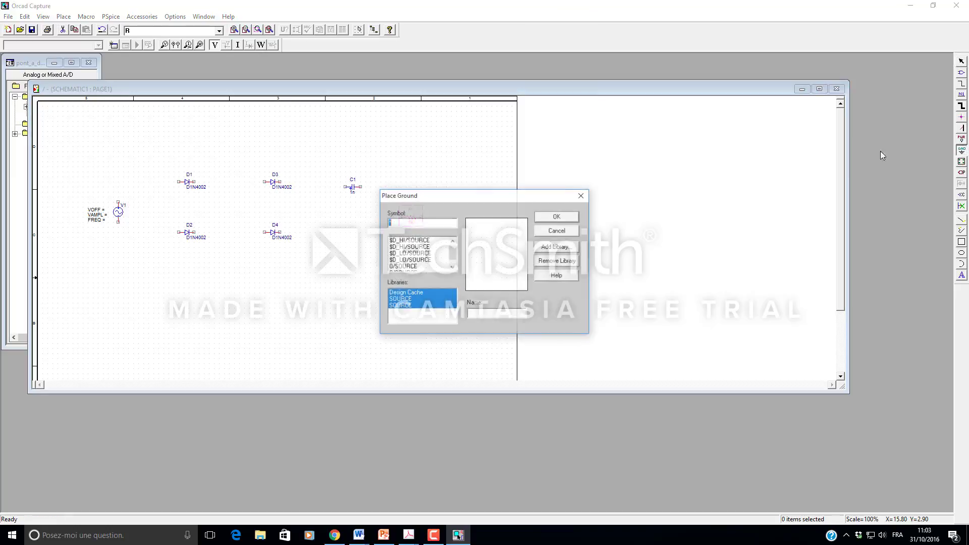
pyautogui.click(403, 267)
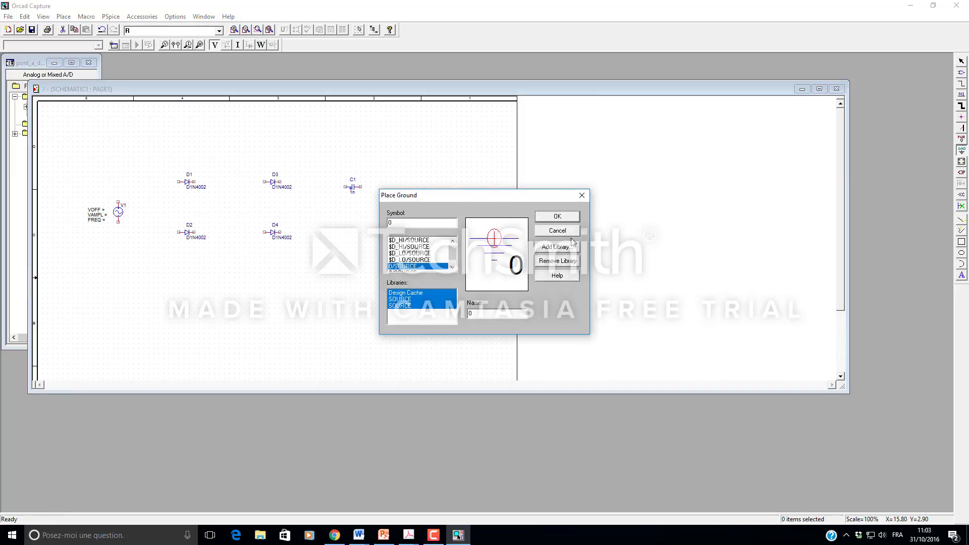
pyautogui.click(557, 216)
pyautogui.click(265, 288)
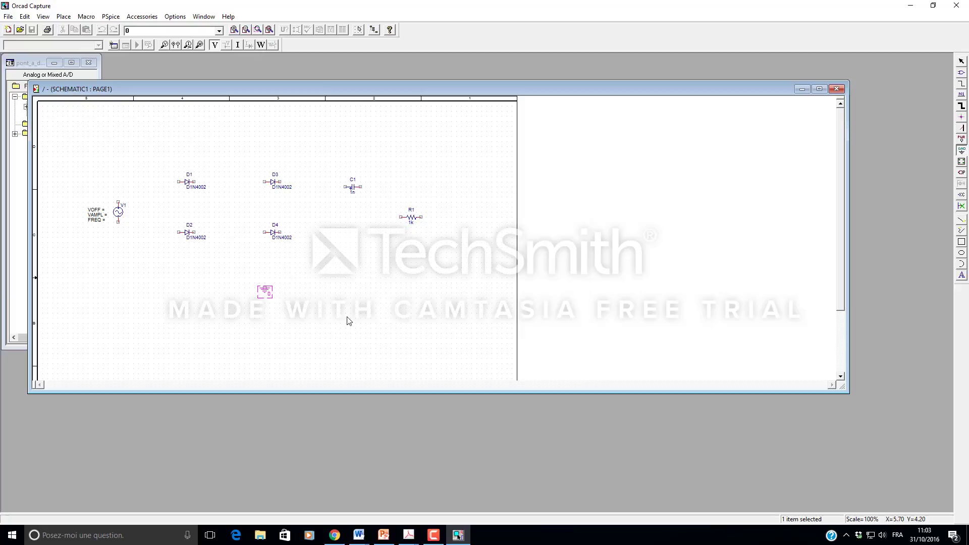
pyautogui.rightClick(348, 321)
pyautogui.click(373, 326)
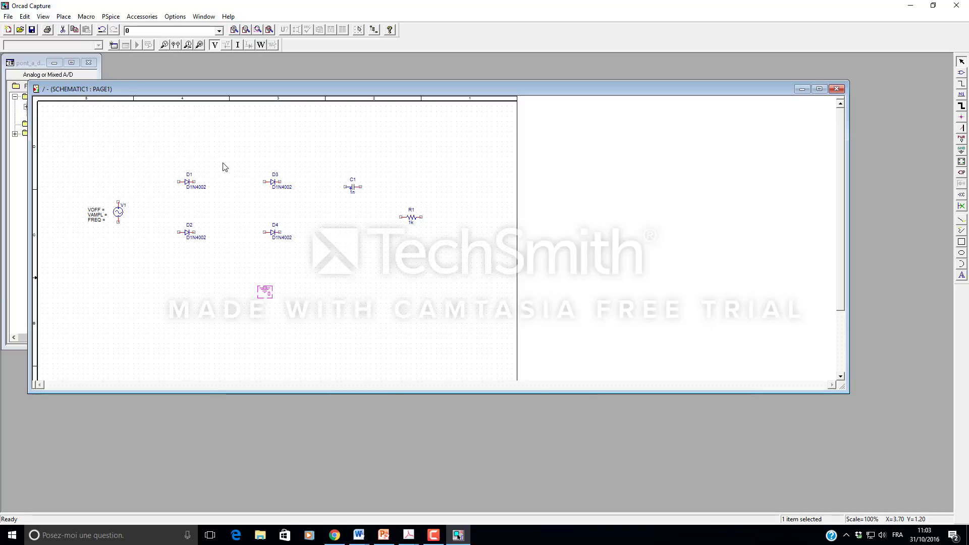
# Rotate diodes D1, D2, D3 and D4 a quarter turn each so they stand vertically pointing up.
pyautogui.moveTo(225, 162); pyautogui.dragTo(154, 216)
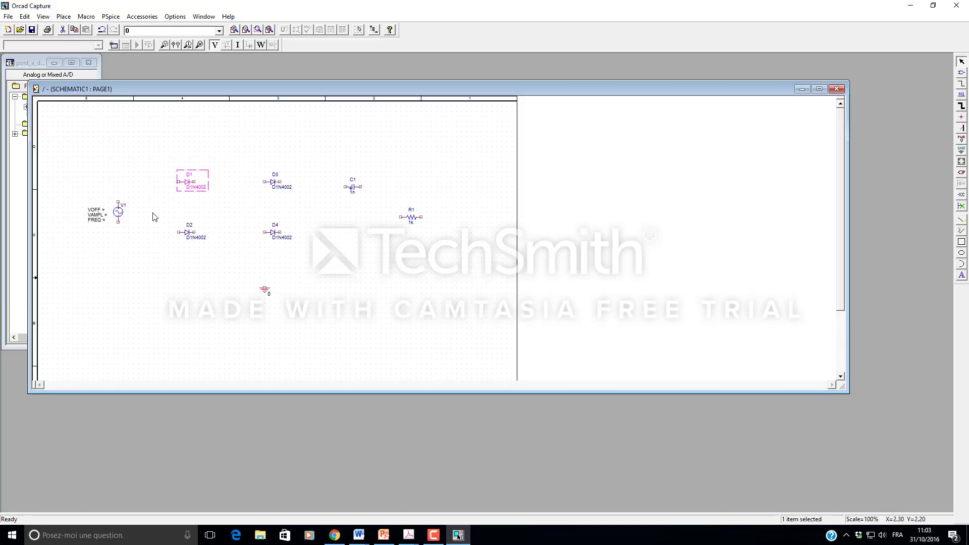
pyautogui.press('r')
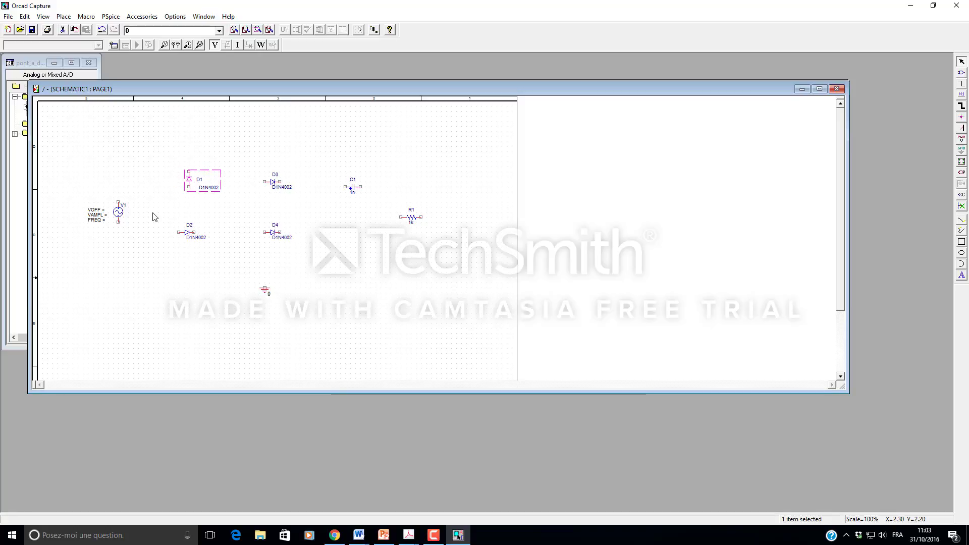
pyautogui.moveTo(215, 212); pyautogui.dragTo(163, 265)
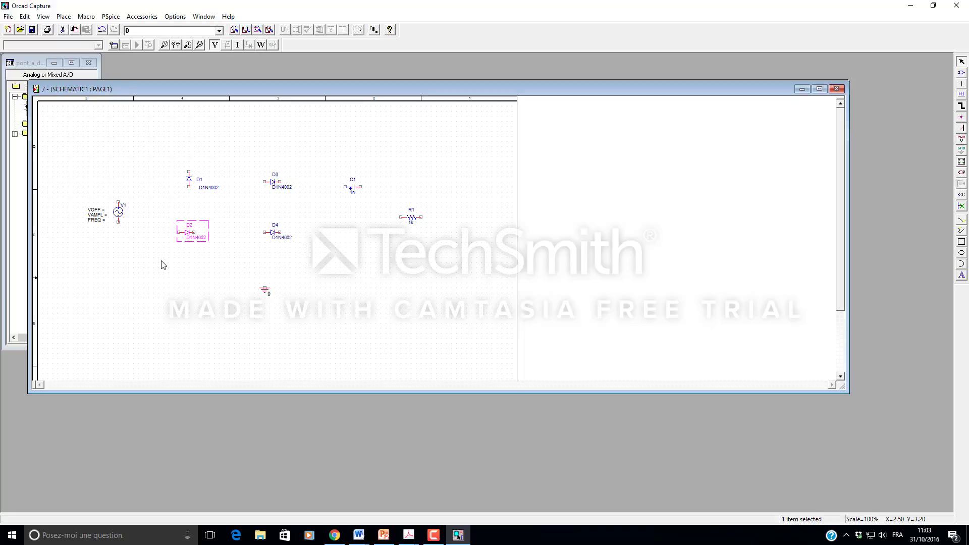
pyautogui.press('r')
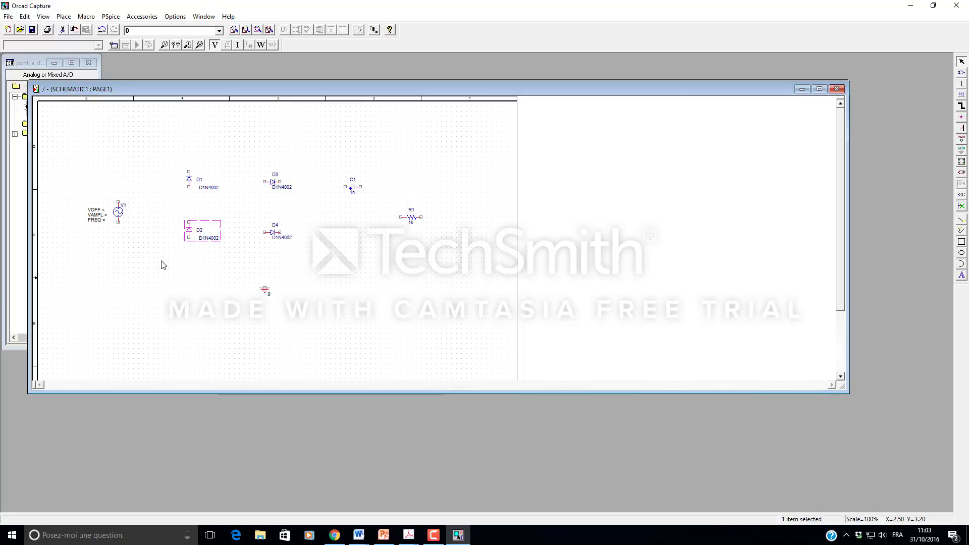
pyautogui.moveTo(311, 167); pyautogui.dragTo(244, 210)
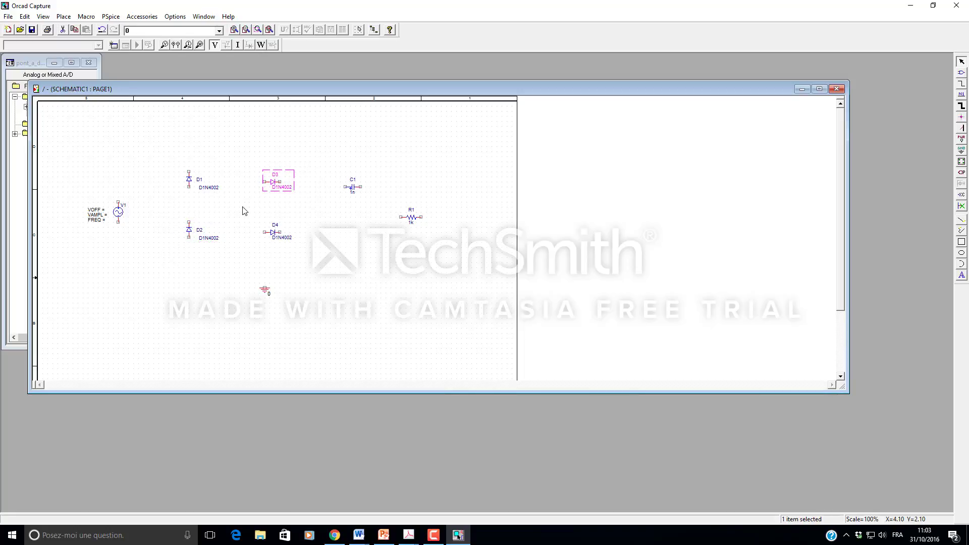
pyautogui.press('r')
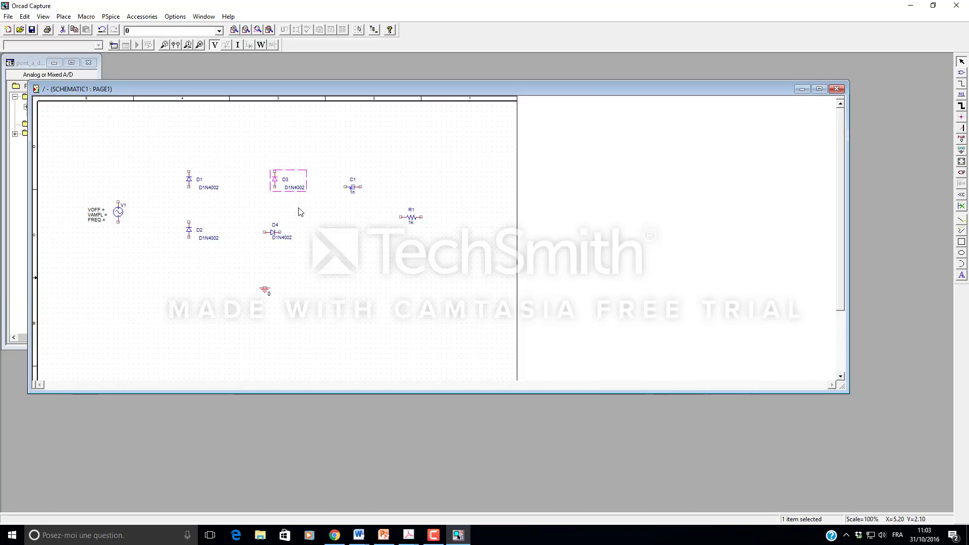
pyautogui.moveTo(300, 207); pyautogui.dragTo(255, 257)
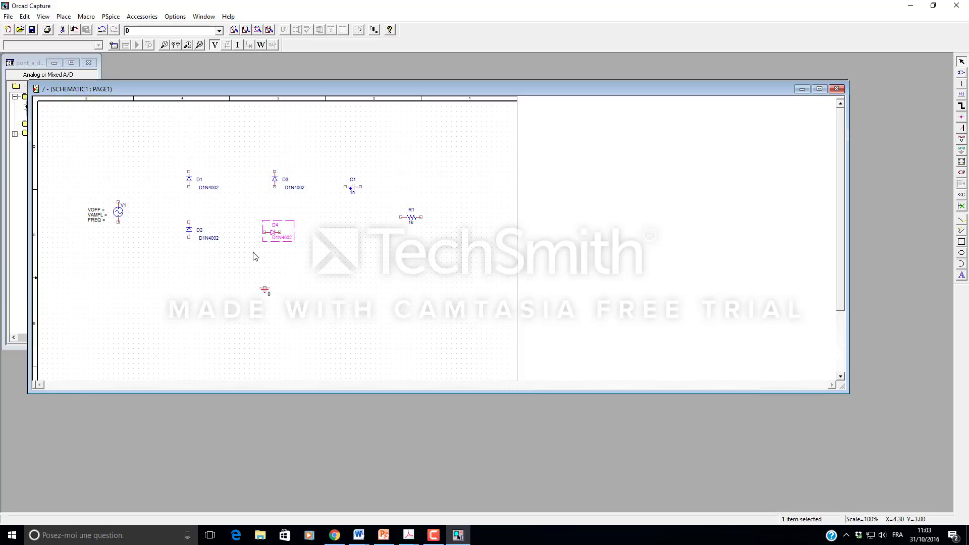
pyautogui.press('r')
# Rotate capacitor C1 three quarter turns so it stands vertically with its positive plate at the top.
pyautogui.moveTo(366, 167); pyautogui.dragTo(338, 214)
pyautogui.press('r')
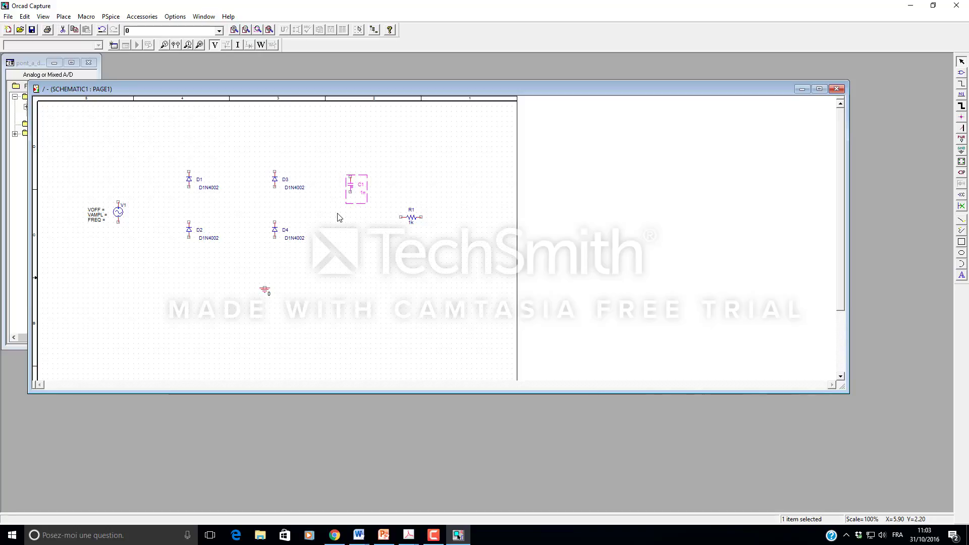
pyautogui.press('r')
pyautogui.press('r')
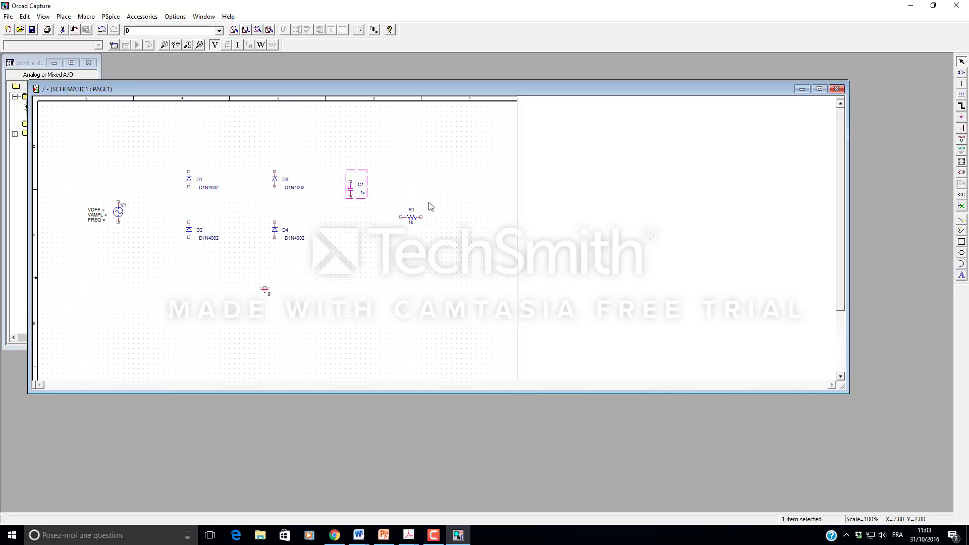
# Rotate resistor R1 to vertical and move capacitor C1 down, about level with the resistor.
pyautogui.moveTo(430, 202); pyautogui.dragTo(390, 243)
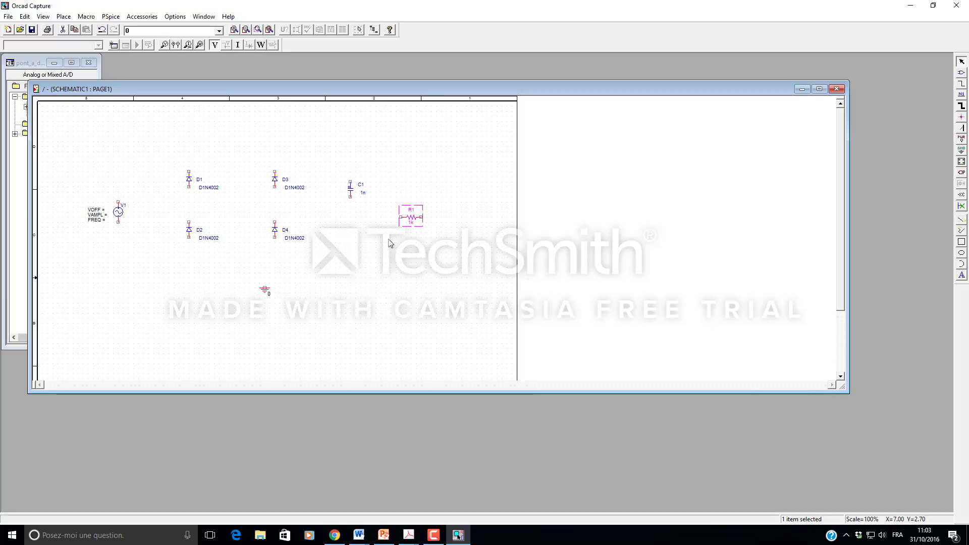
pyautogui.press('r')
pyautogui.moveTo(392, 168); pyautogui.dragTo(364, 220)
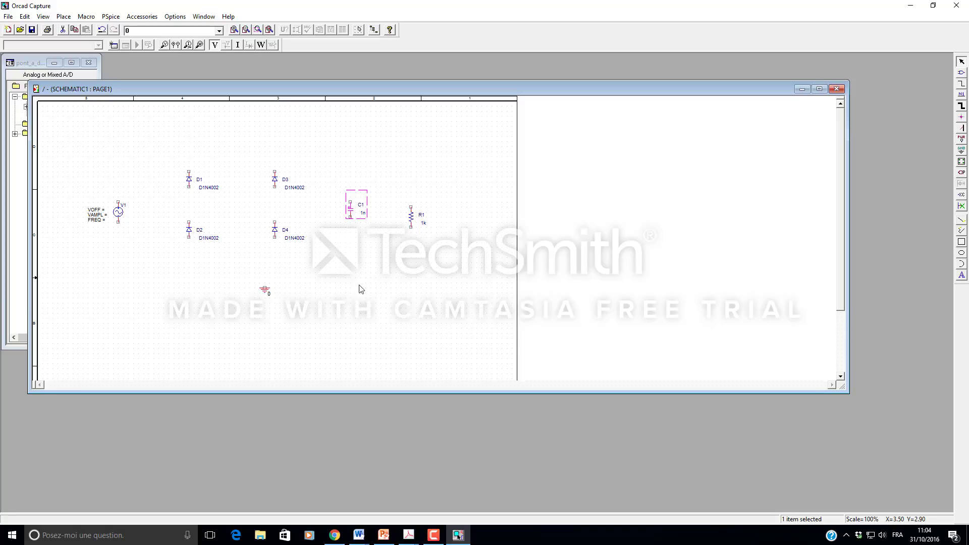
# Wire the lower end of D1 to the top of D2, and the lower end of D3 to the top of D4.
pyautogui.click(962, 87)
pyautogui.click(189, 186)
pyautogui.click(189, 222)
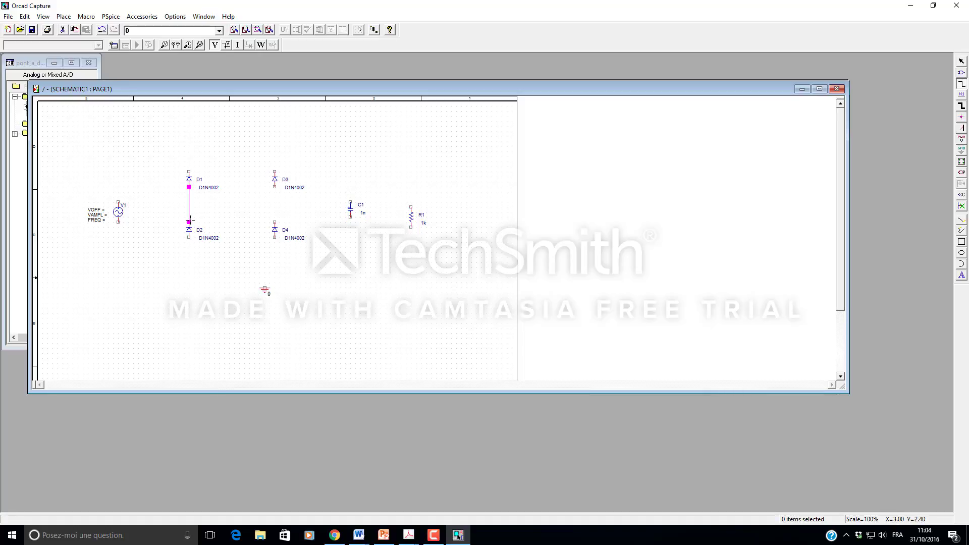
pyautogui.click(275, 187)
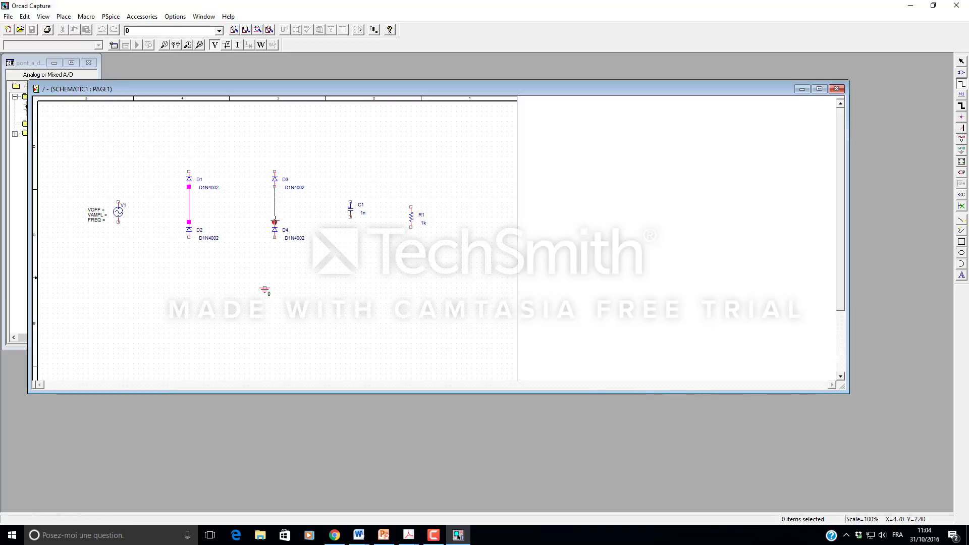
pyautogui.click(275, 222)
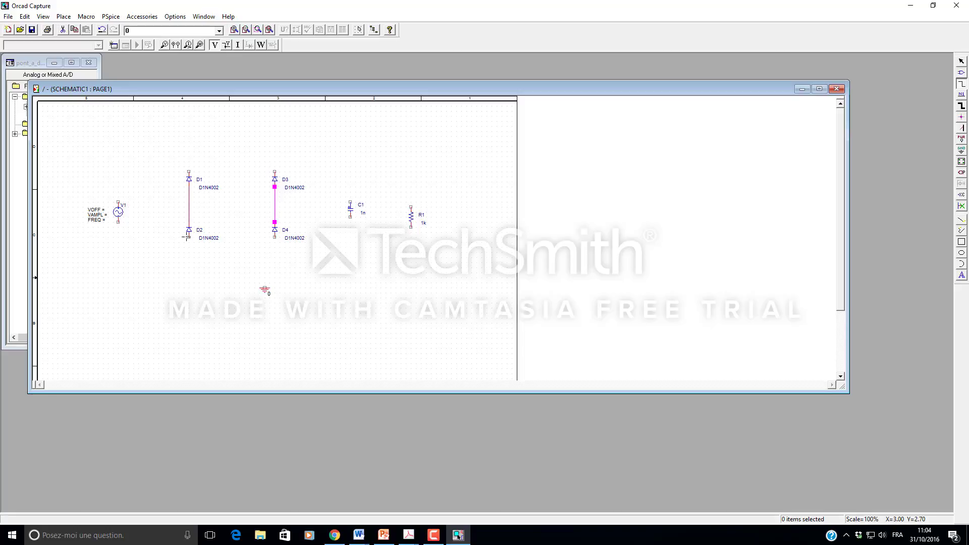
# Wire V1's upper terminal to the D1–D2 wire and its lower terminal to the D3–D4 wire, and end wiring.
pyautogui.click(118, 202)
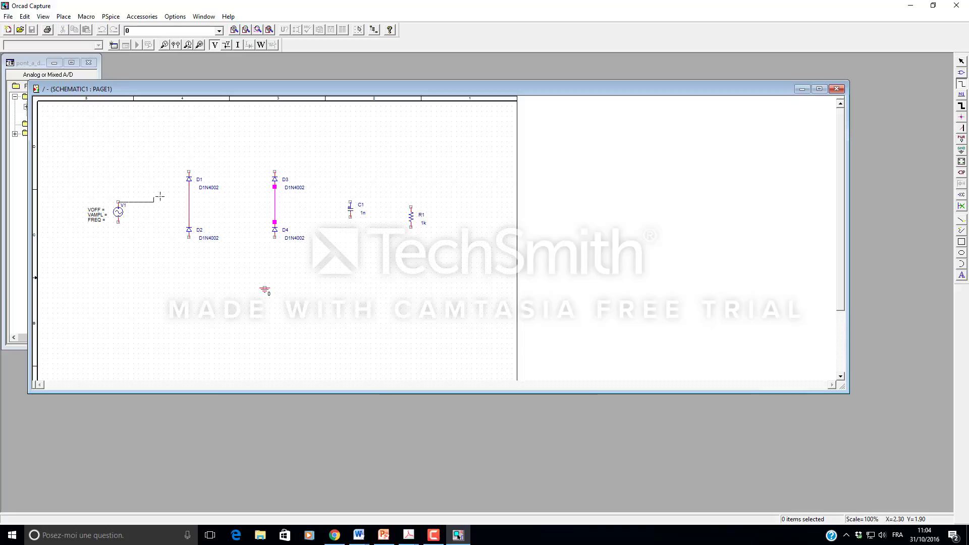
pyautogui.click(189, 202)
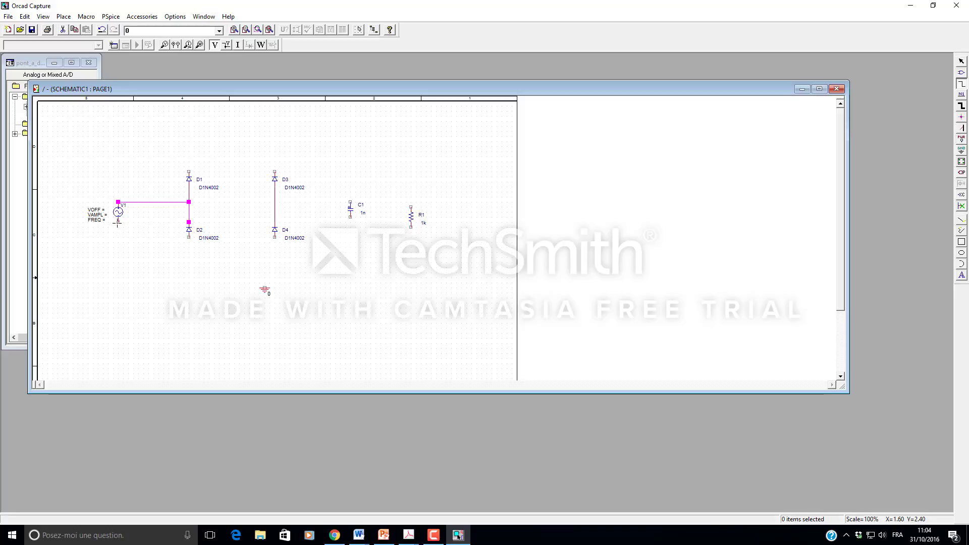
pyautogui.moveTo(118, 222); pyautogui.dragTo(274, 222)
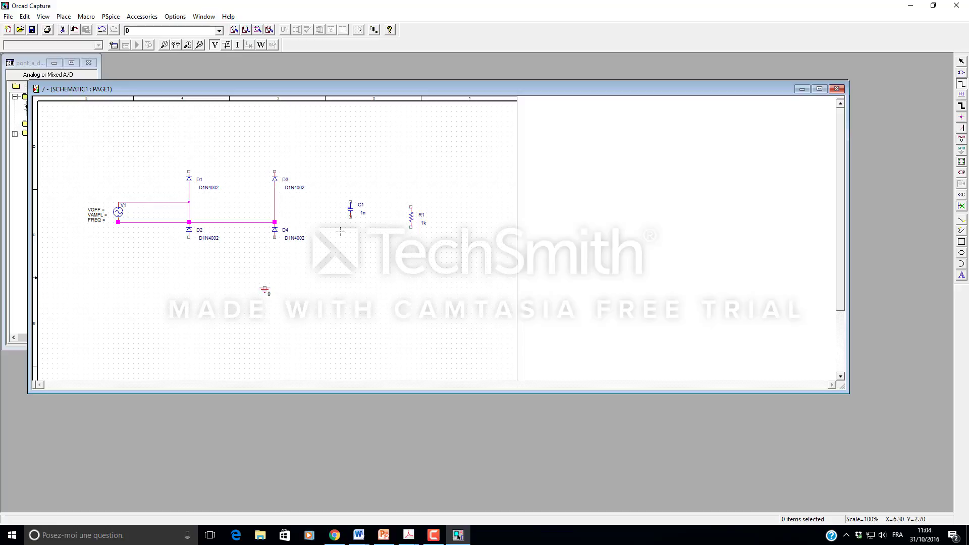
pyautogui.rightClick(335, 282)
pyautogui.click(363, 288)
# Move diode D2 down and straighten V1's lower wire so it crosses the D1–D2 wire without a junction.
pyautogui.moveTo(190, 237); pyautogui.dragTo(190, 248)
pyautogui.click(209, 280)
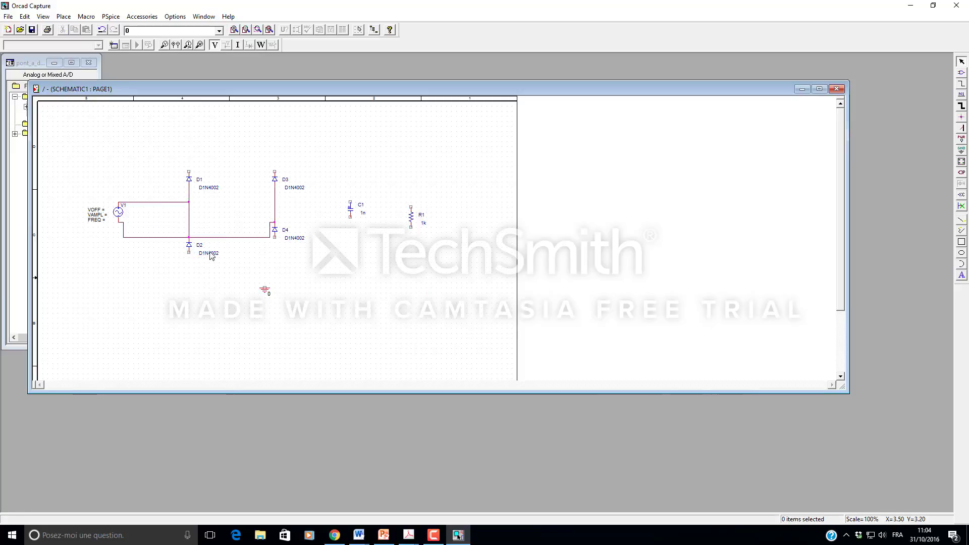
pyautogui.click(190, 241)
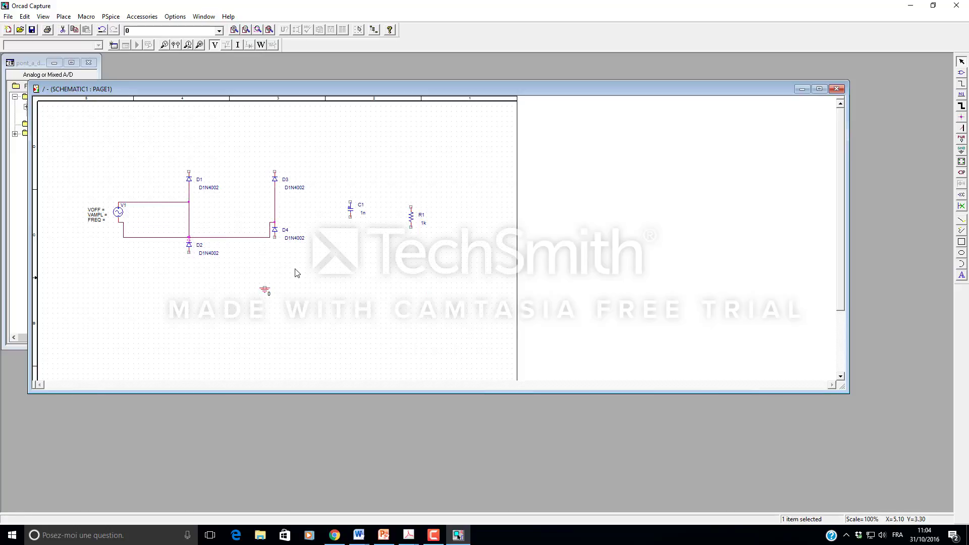
pyautogui.click(190, 238)
pyautogui.click(175, 251)
pyautogui.click(214, 236)
pyautogui.moveTo(216, 238); pyautogui.dragTo(218, 223)
pyautogui.click(218, 271)
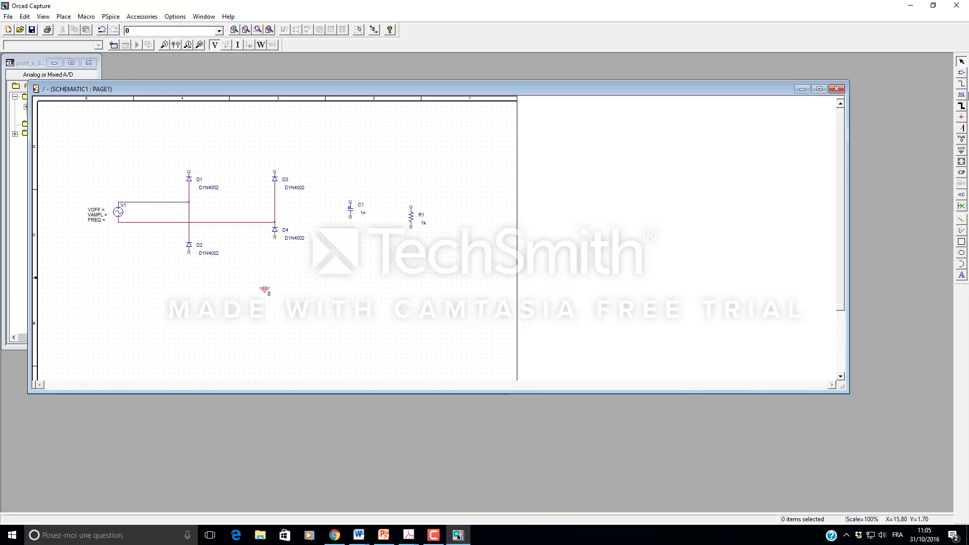
# Wire the top ends of D1 and D3 together with a horizontal line above the diodes.
pyautogui.click(961, 83)
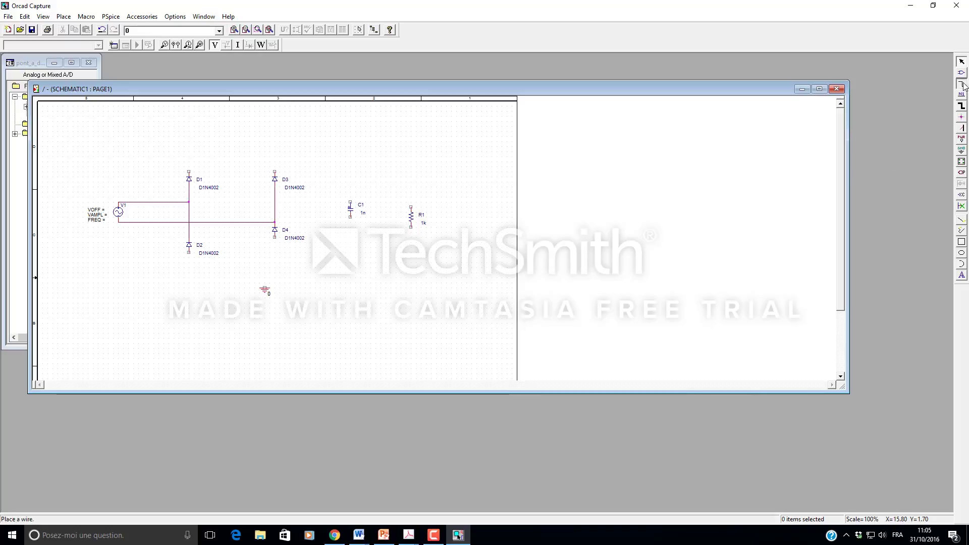
pyautogui.click(189, 172)
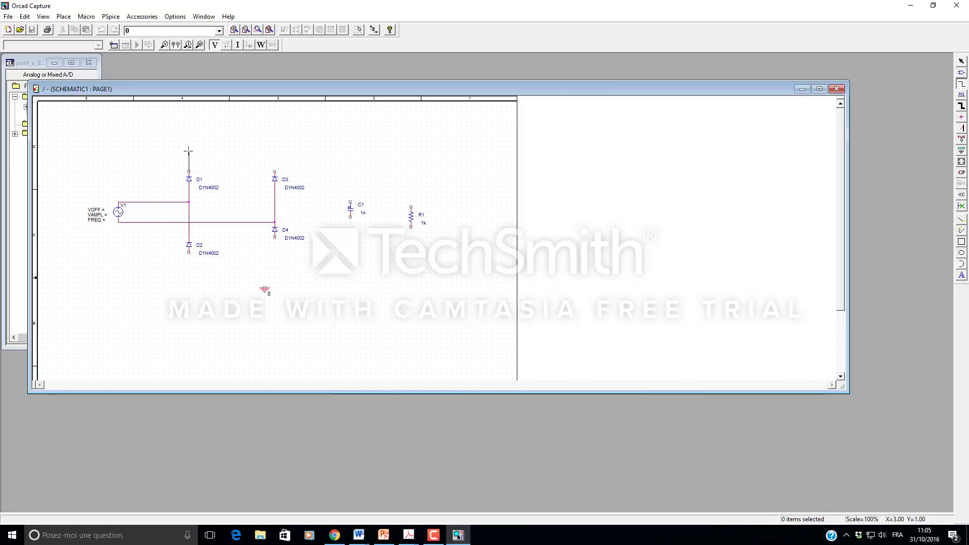
pyautogui.click(188, 171)
pyautogui.click(189, 151)
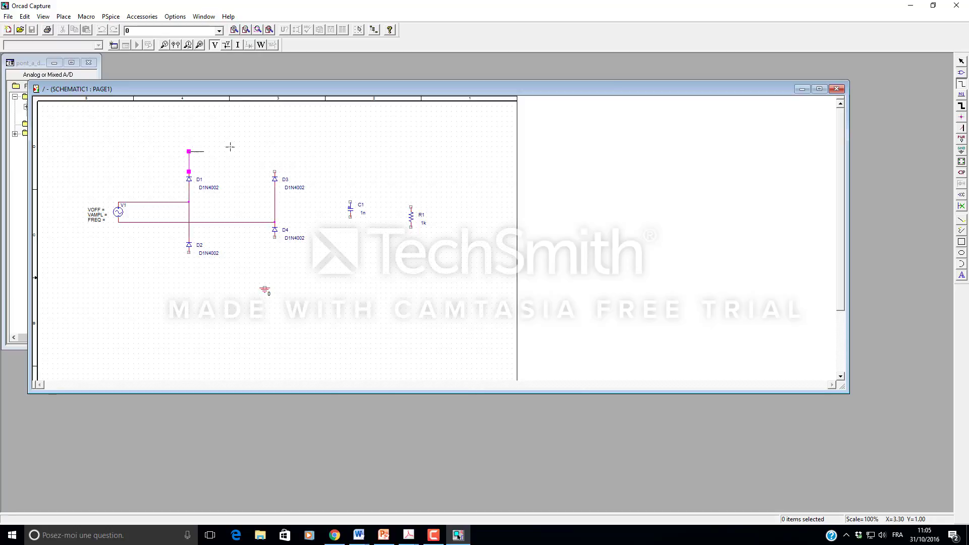
pyautogui.click(275, 172)
pyautogui.click(274, 151)
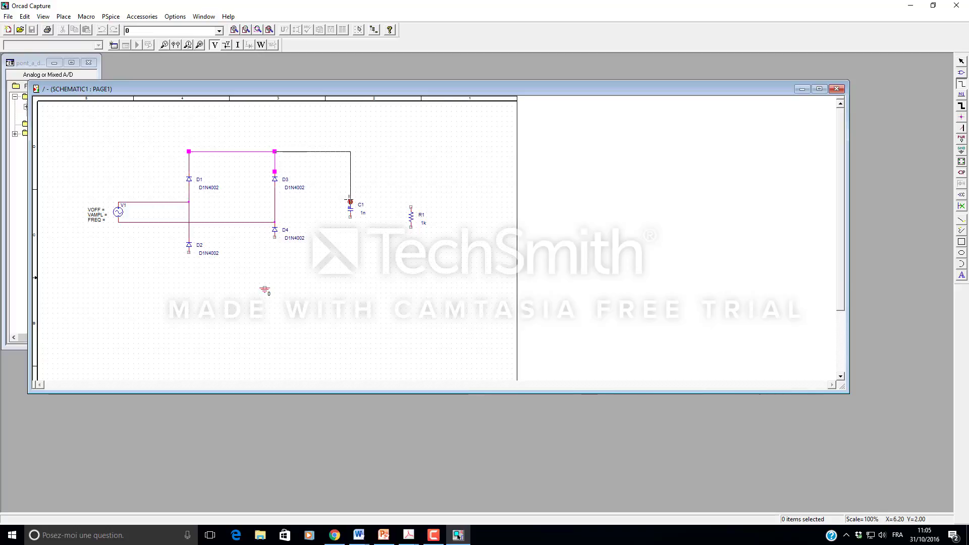
# Extend the upper wire to the top terminals of capacitor C1 and resistor R1.
pyautogui.click(351, 201)
pyautogui.click(350, 151)
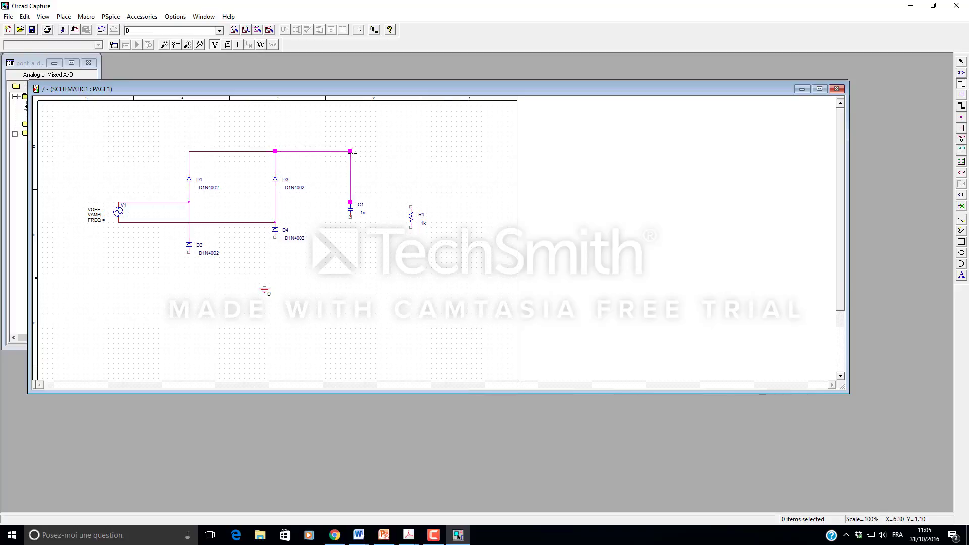
pyautogui.click(411, 204)
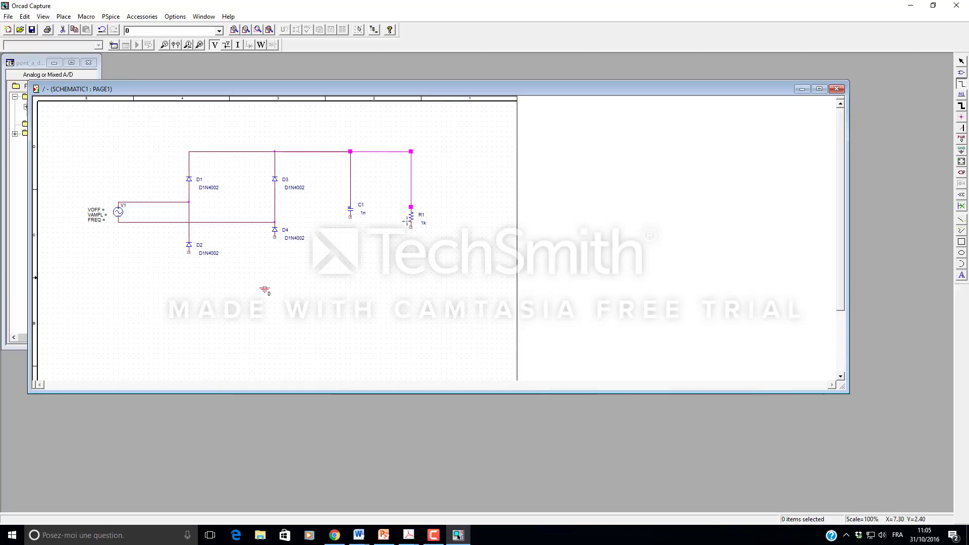
# Wire the lower end of R1 to the bottom of D2 along a horizontal return line, and connect D4's bottom to it.
pyautogui.click(410, 227)
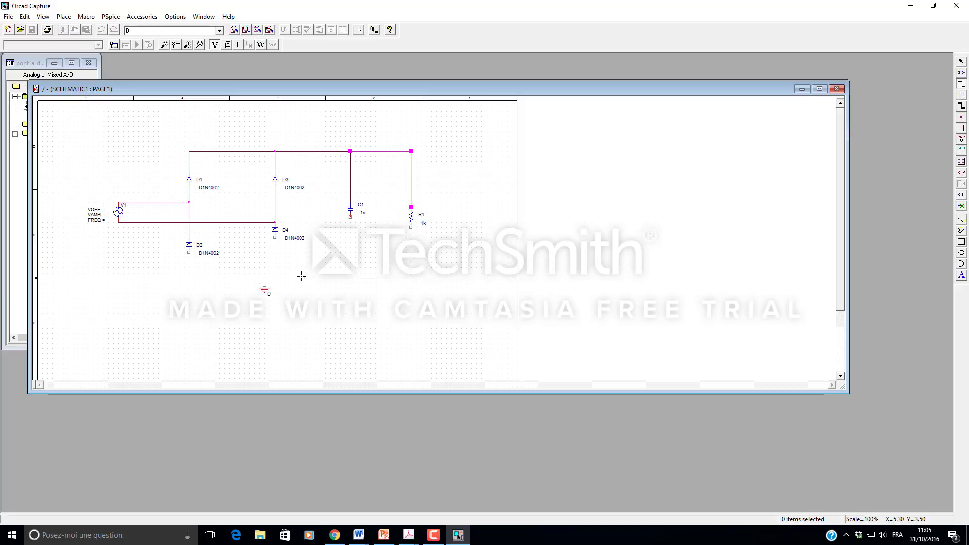
pyautogui.click(186, 273)
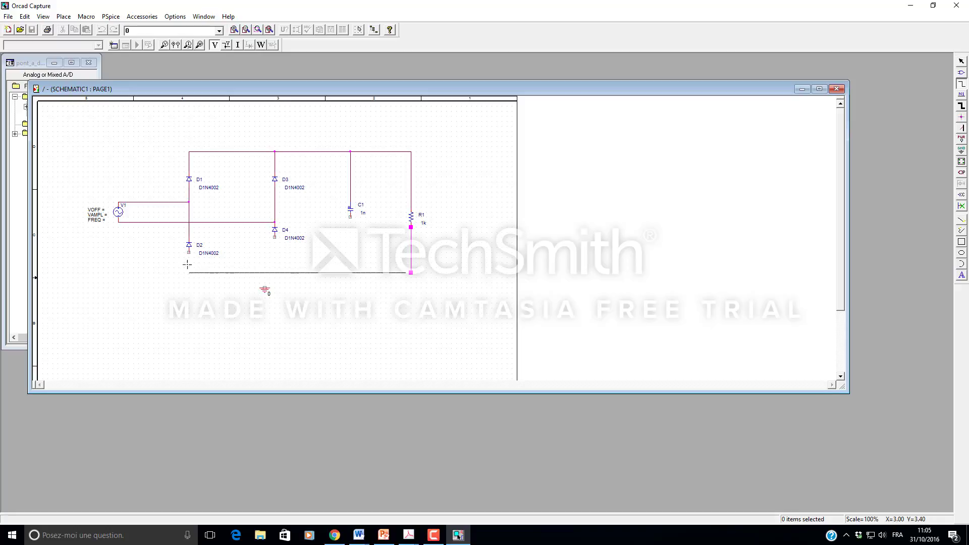
pyautogui.click(189, 253)
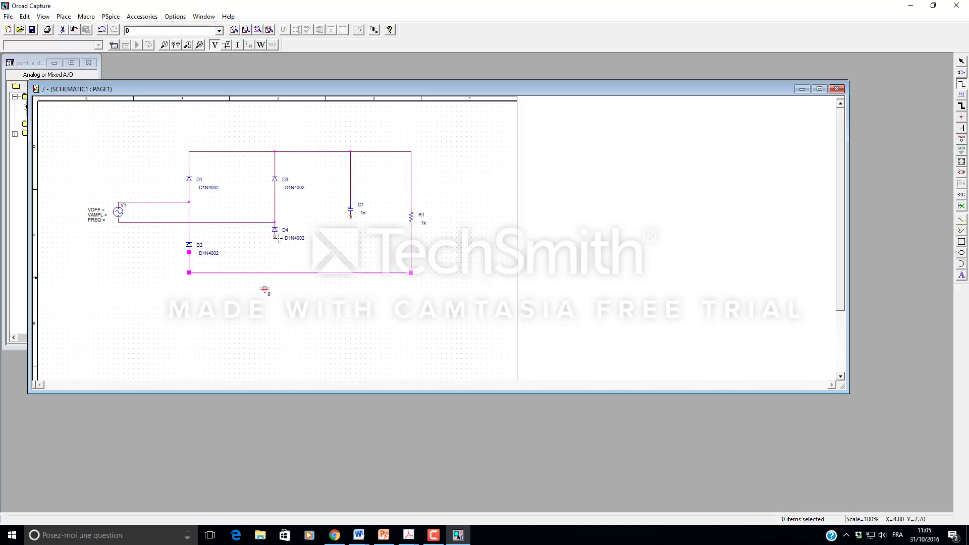
pyautogui.click(274, 235)
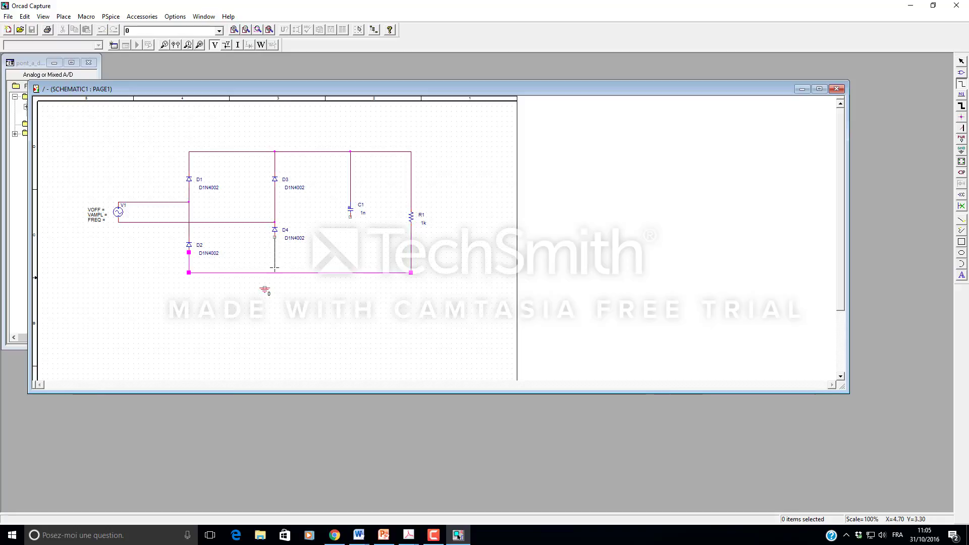
pyautogui.click(274, 273)
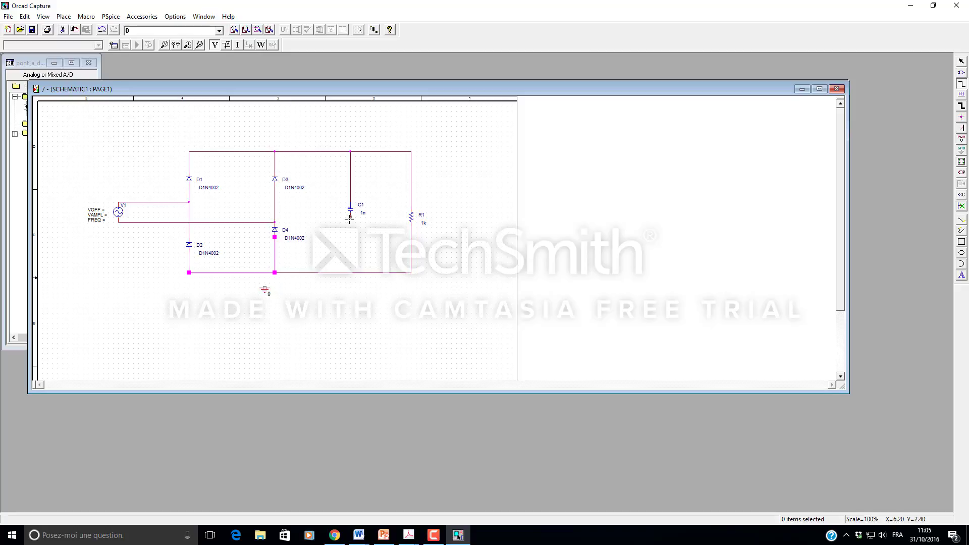
# Connect the lower end of C1 and the ground symbol to the bottom return wire, and end wiring.
pyautogui.click(350, 217)
pyautogui.click(351, 273)
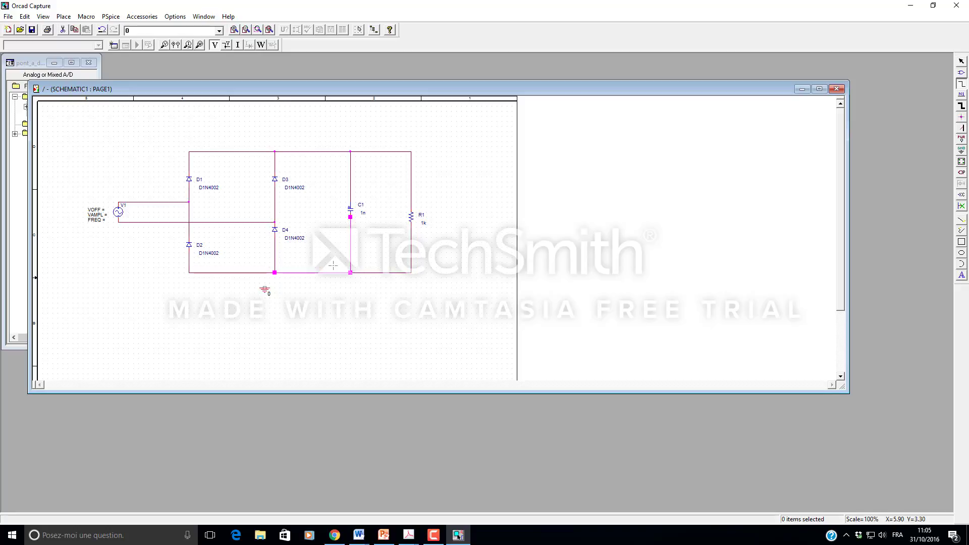
pyautogui.click(265, 286)
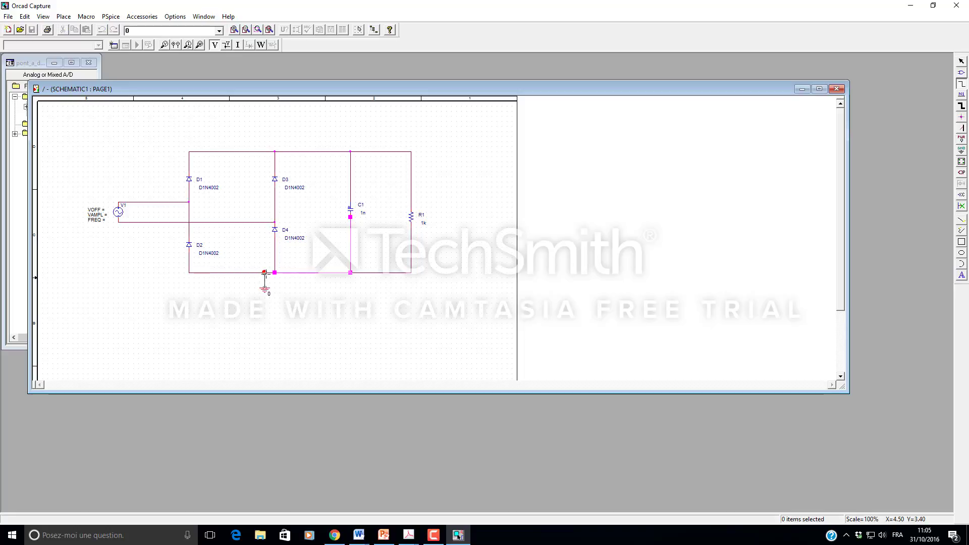
pyautogui.click(264, 272)
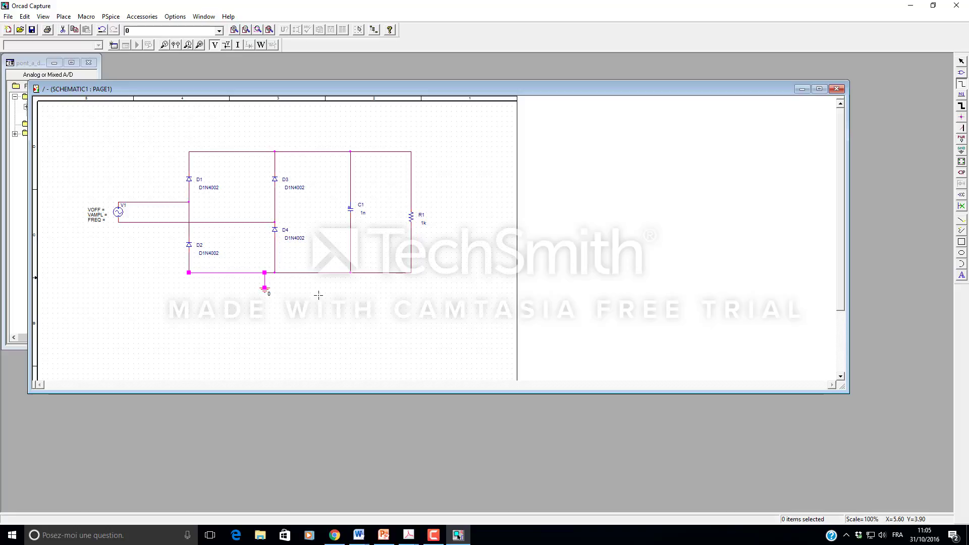
pyautogui.rightClick(318, 295)
pyautogui.click(343, 301)
# Set source V1's VOFF to 0, VAMPL to 10 and FREQ to 50.
pyautogui.click(94, 215)
pyautogui.doubleClick(95, 210)
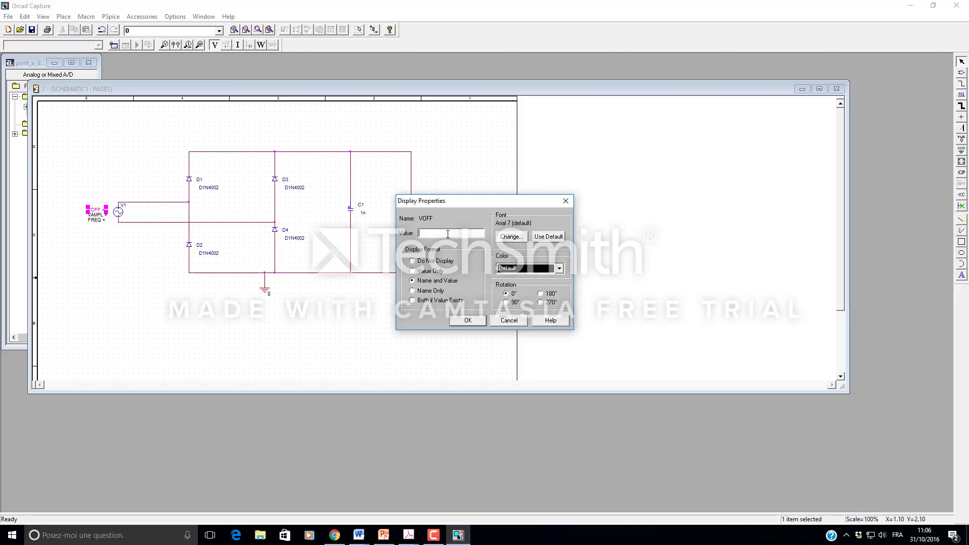
pyautogui.click(468, 320)
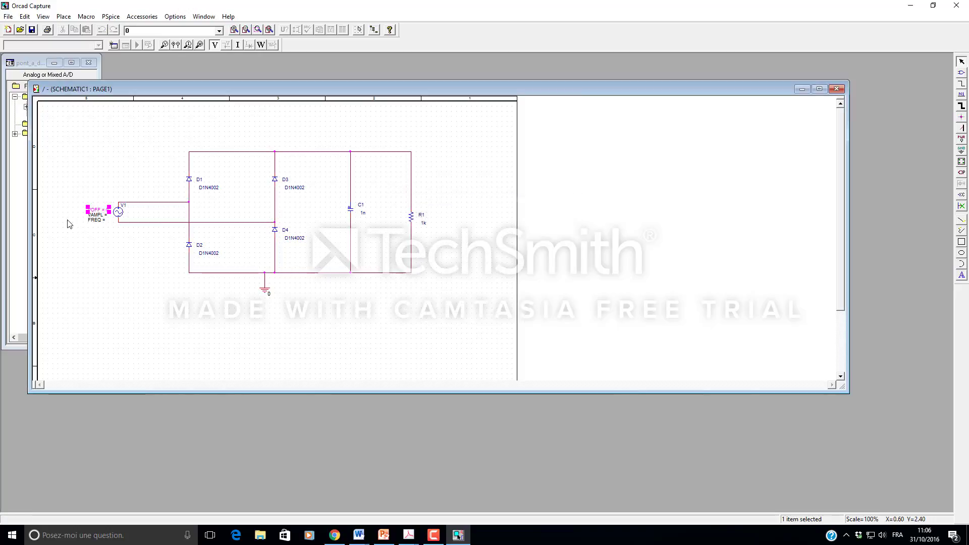
pyautogui.doubleClick(95, 214)
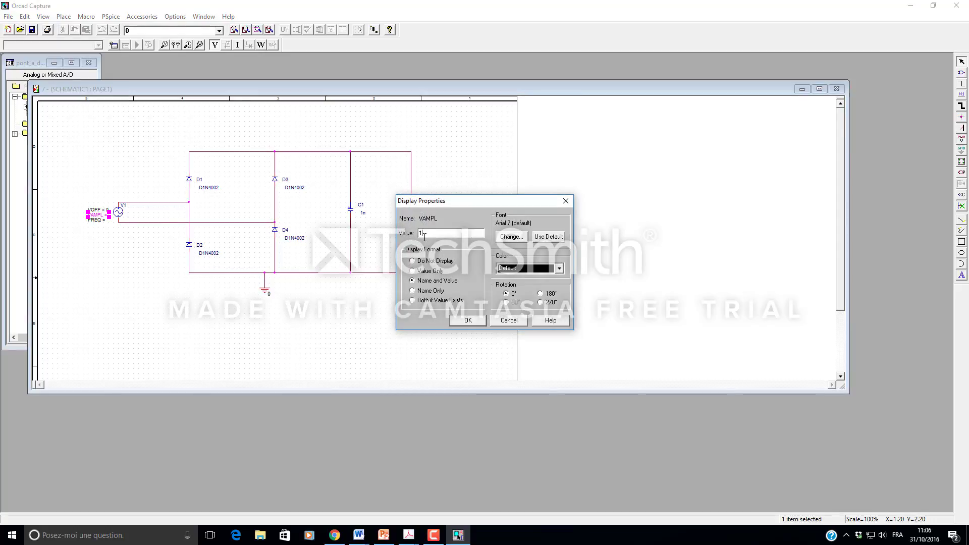
pyautogui.click(476, 321)
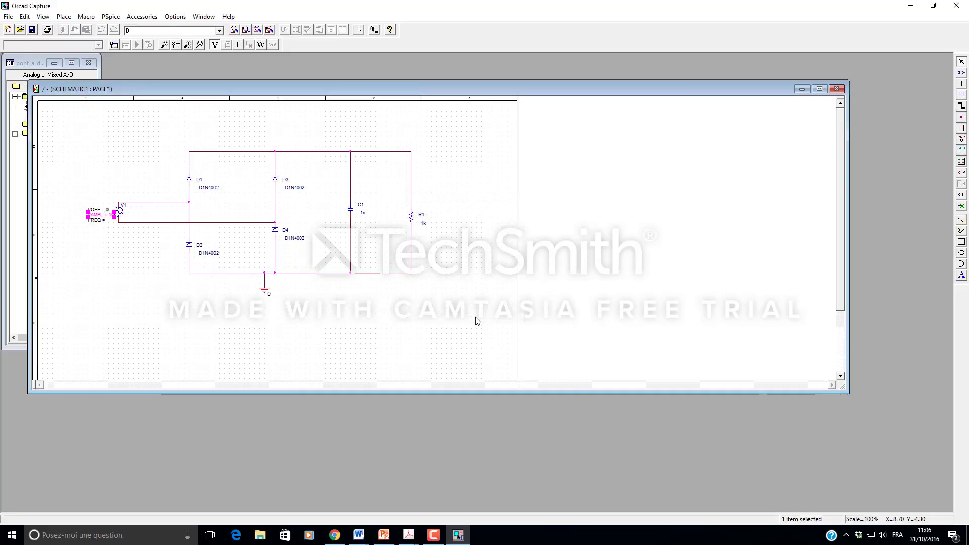
pyautogui.doubleClick(97, 221)
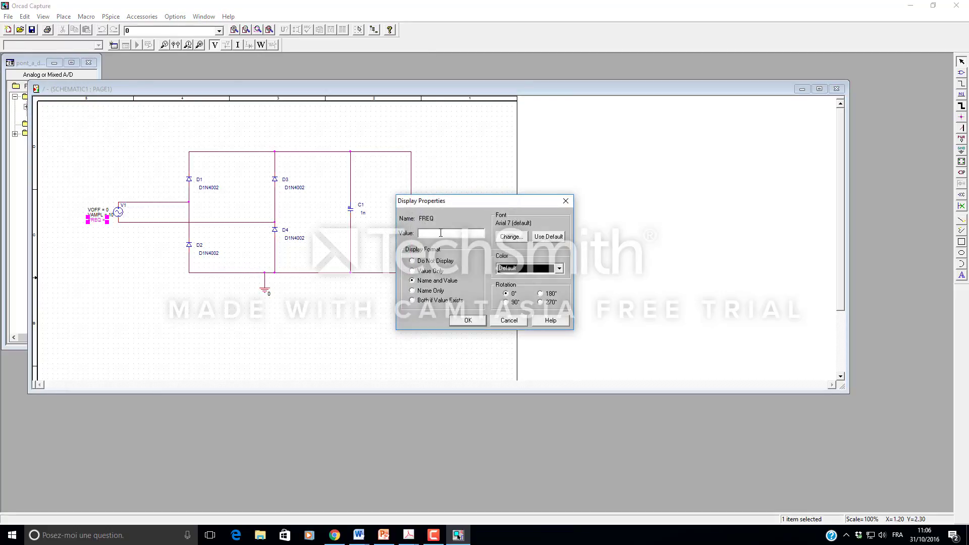
pyautogui.click(468, 321)
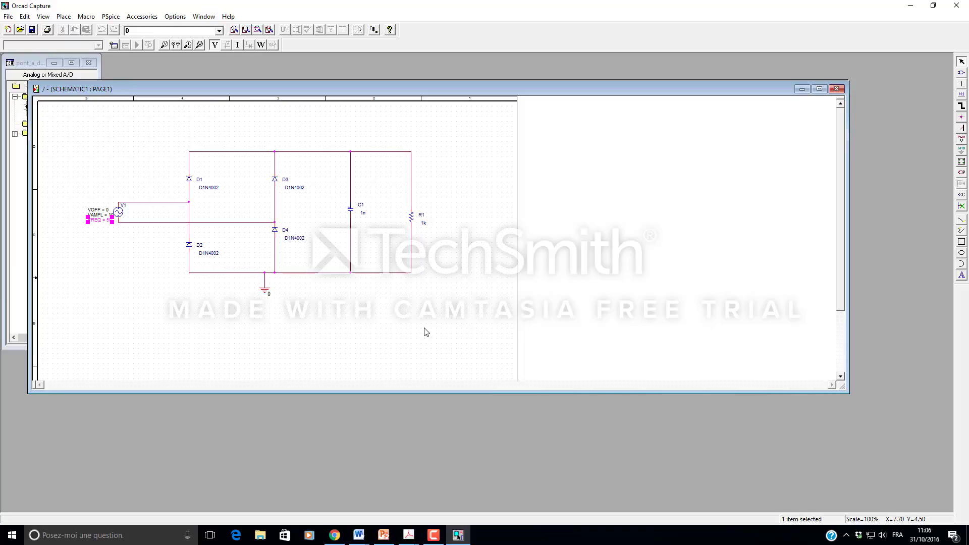
# Set the value of capacitor C1 to 100u.
pyautogui.doubleClick(362, 212)
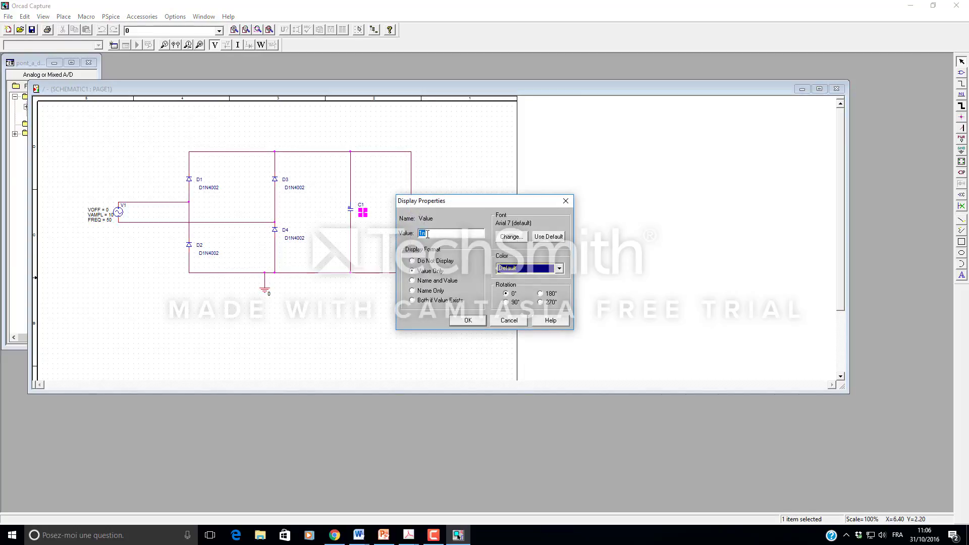
pyautogui.click(422, 233)
pyautogui.press('BackSpace')
pyautogui.press('BackSpace')
pyautogui.write('100')
pyautogui.click(468, 320)
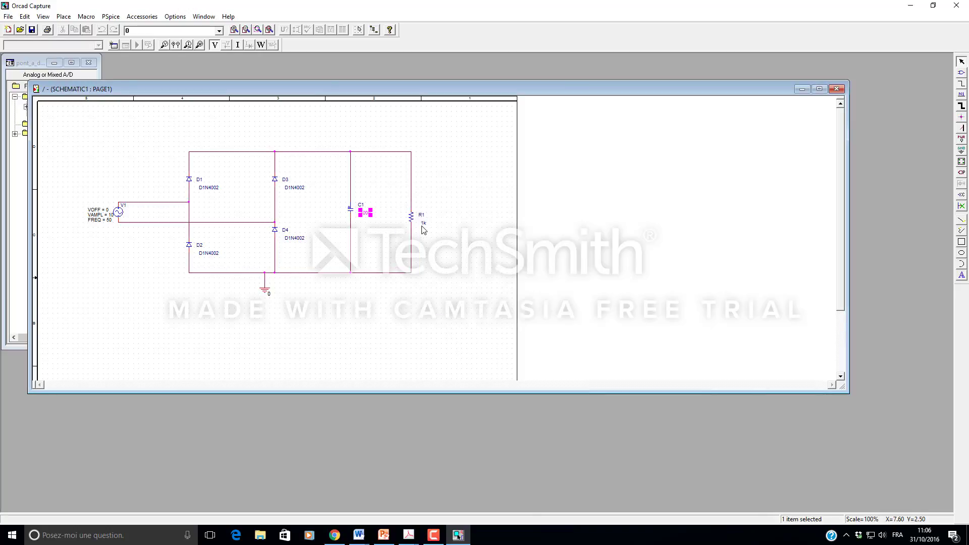
# Set the value of resistor R1 to 47.
pyautogui.doubleClick(423, 222)
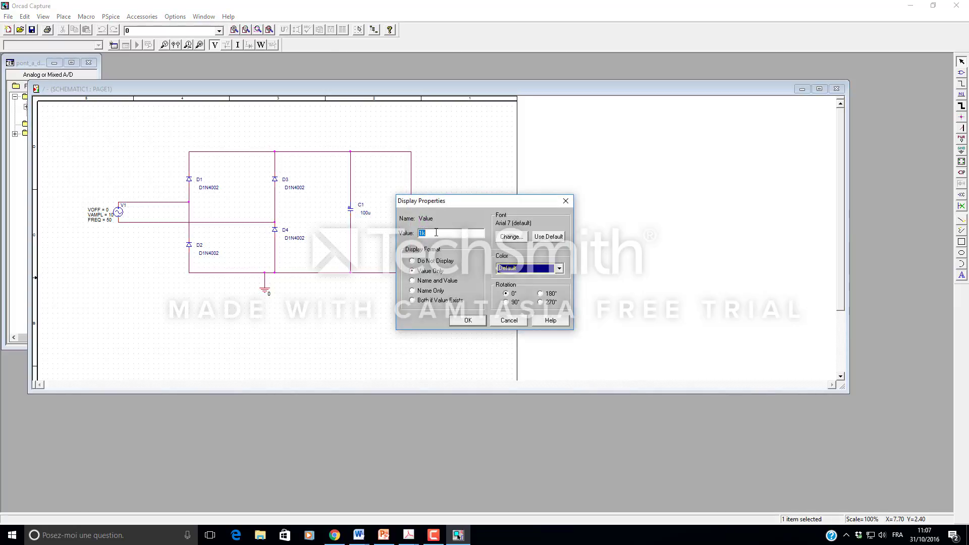
pyautogui.write('47')
pyautogui.click(476, 320)
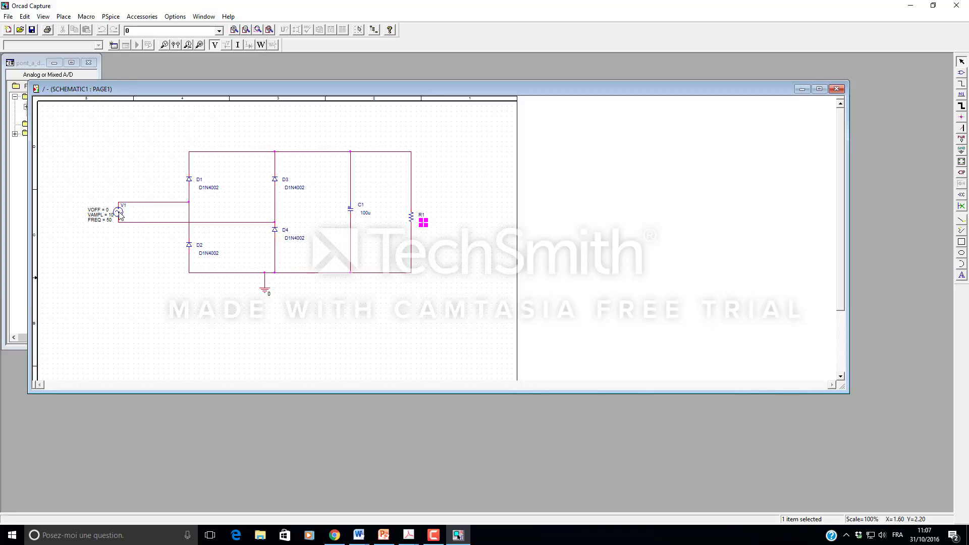
# Place a pair of differential voltage markers across source V1, positive on its upper wire and negative on its lower wire.
pyautogui.click(176, 45)
pyautogui.click(119, 204)
pyautogui.click(120, 222)
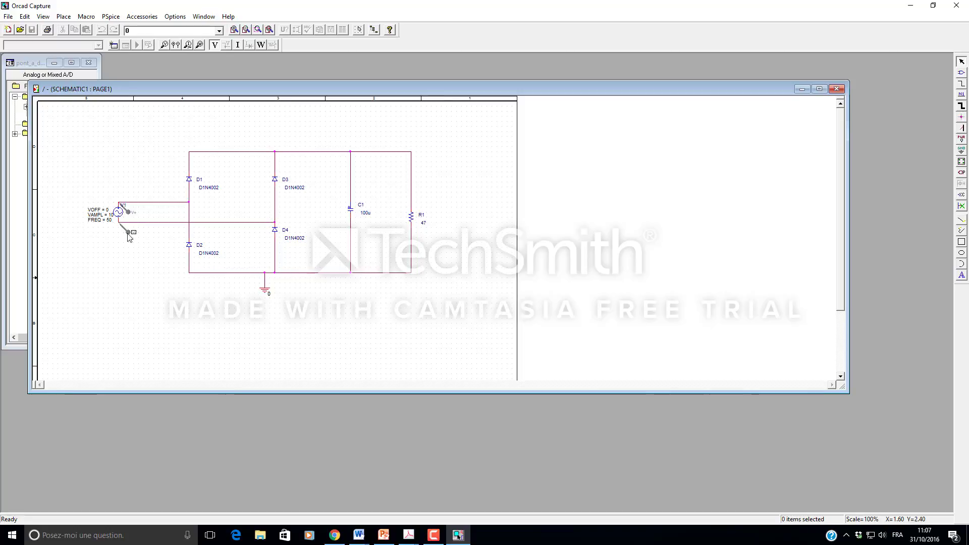
pyautogui.rightClick(140, 273)
pyautogui.click(149, 274)
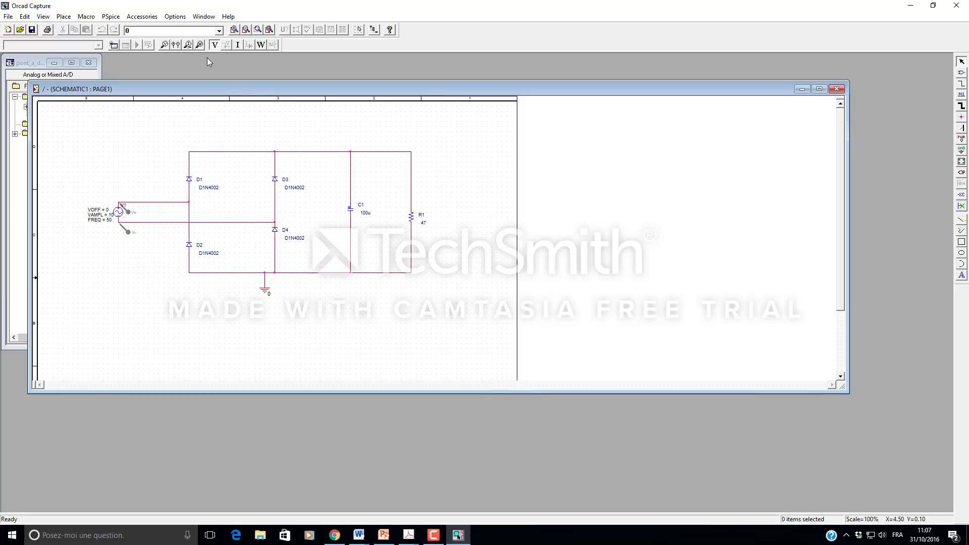
# Place a voltage level marker on the upper output wire at capacitor C1 and maximize the schematic page.
pyautogui.click(163, 44)
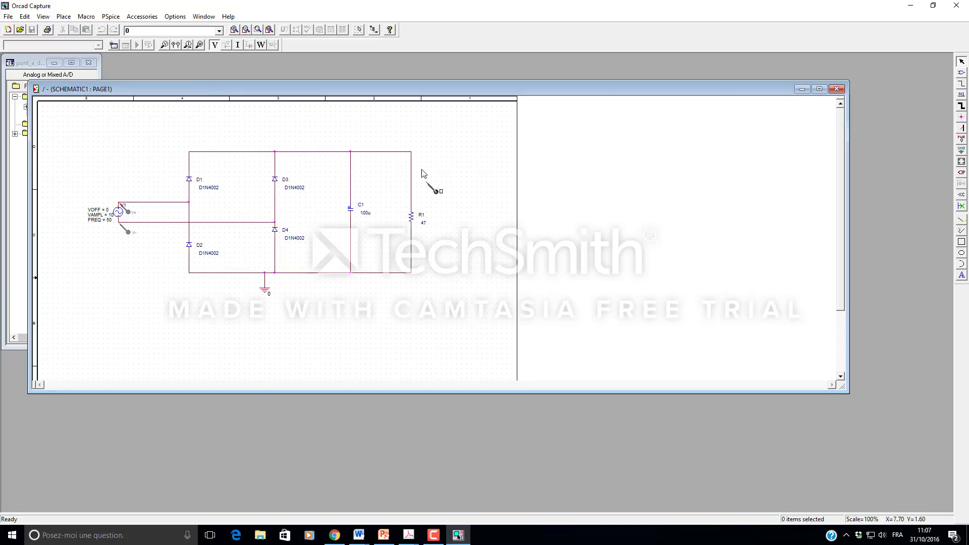
pyautogui.click(351, 152)
pyautogui.rightClick(427, 140)
pyautogui.click(444, 144)
pyautogui.click(819, 88)
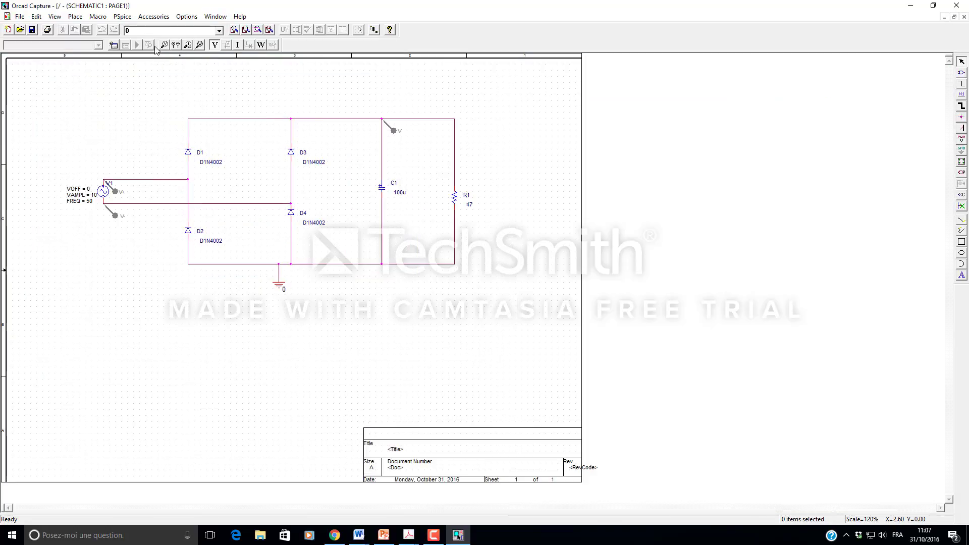
# Create a new PSpice simulation profile named test1 without inheriting from another profile.
pyautogui.click(125, 18)
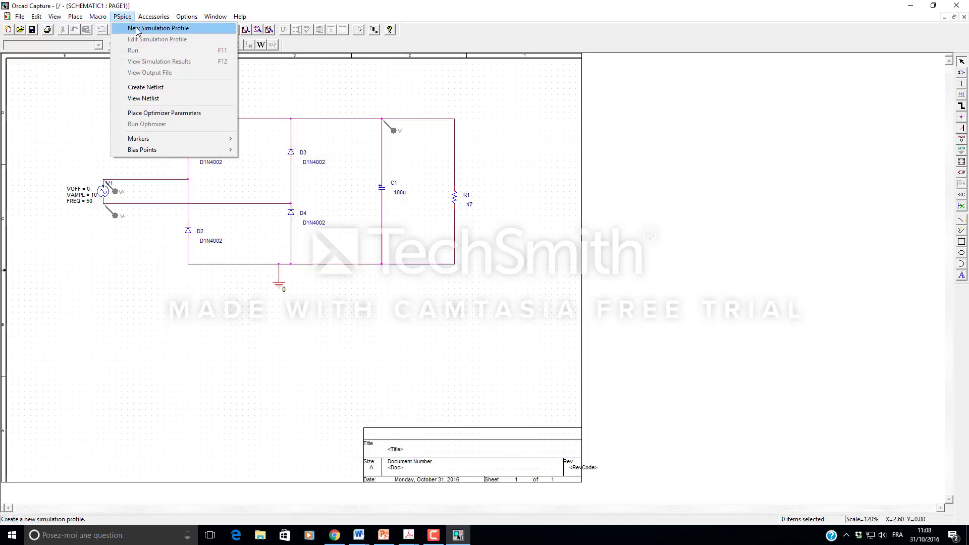
pyautogui.click(138, 30)
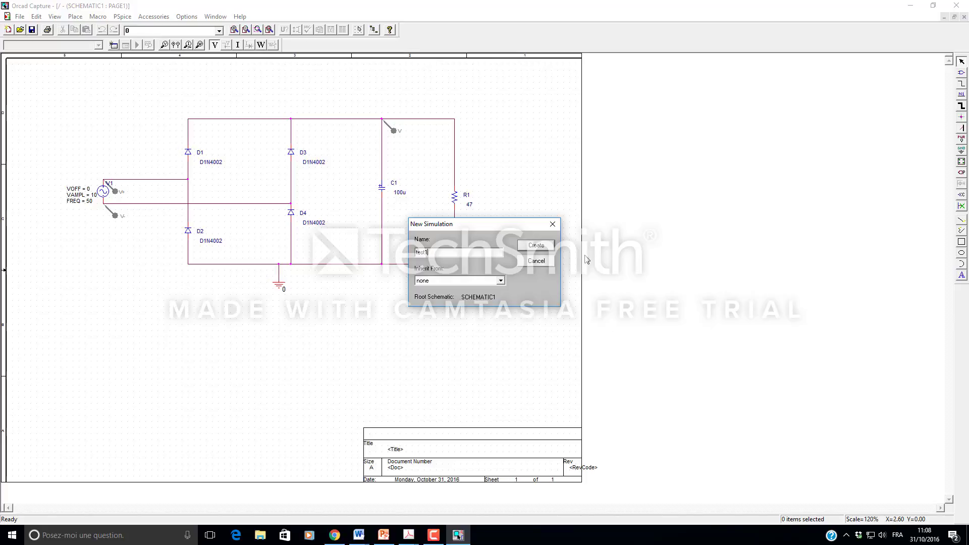
pyautogui.click(535, 246)
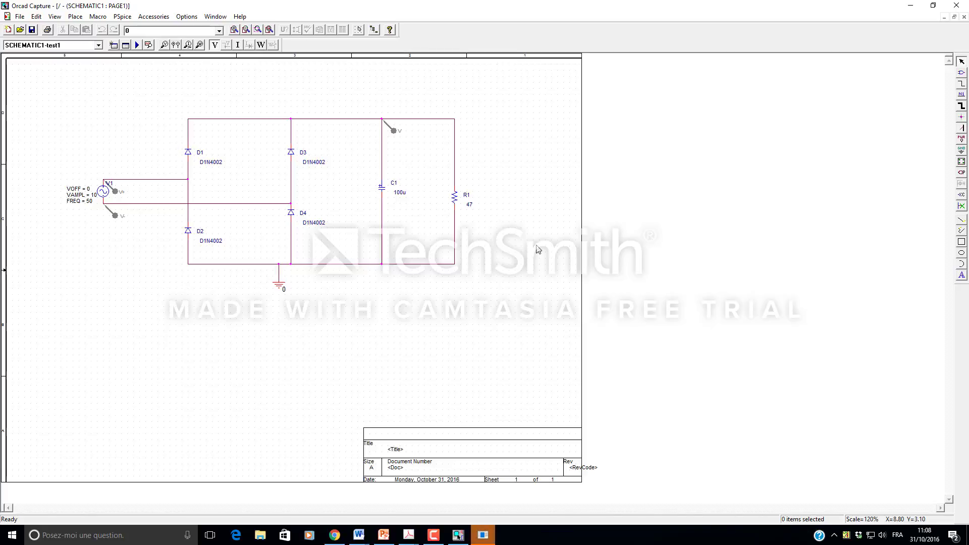
# Set the run time of the Time Domain (Transient) analysis to 60ms and run the simulation.
pyautogui.click(486, 533)
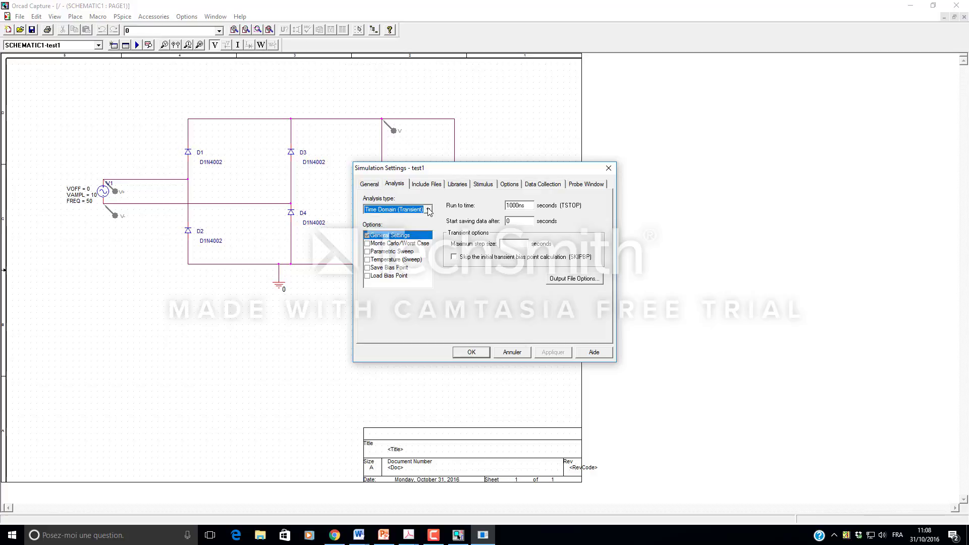
pyautogui.click(526, 205)
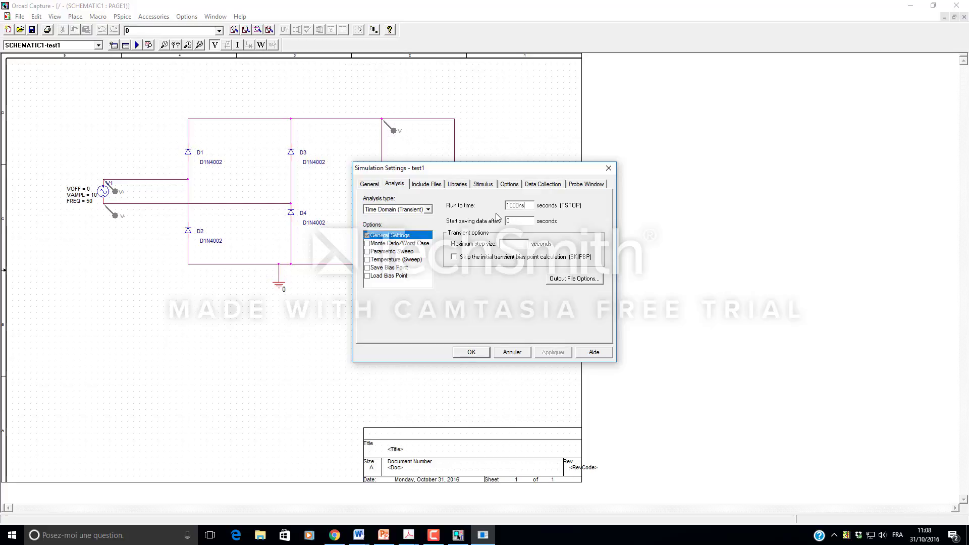
pyautogui.doubleClick(523, 205)
pyautogui.write('60ms')
pyautogui.click(471, 352)
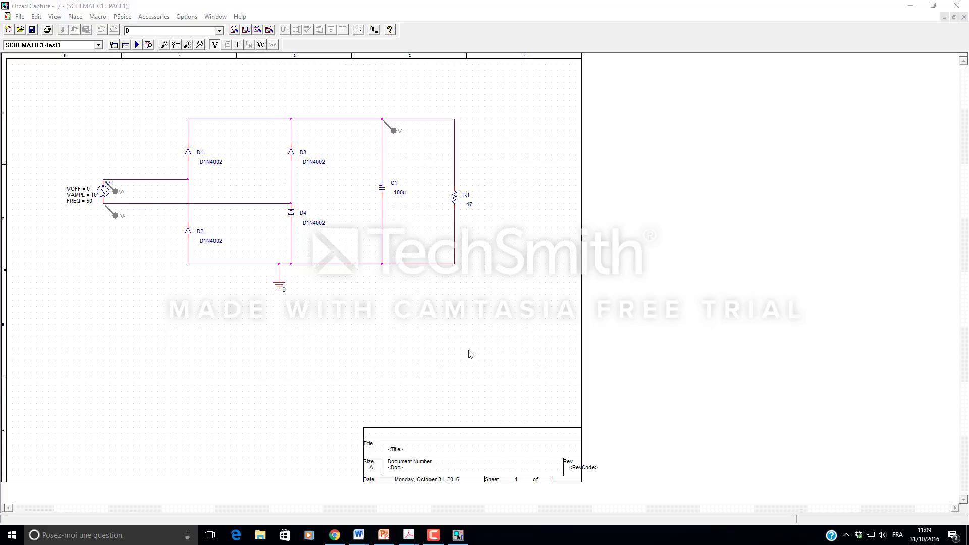
pyautogui.click(137, 46)
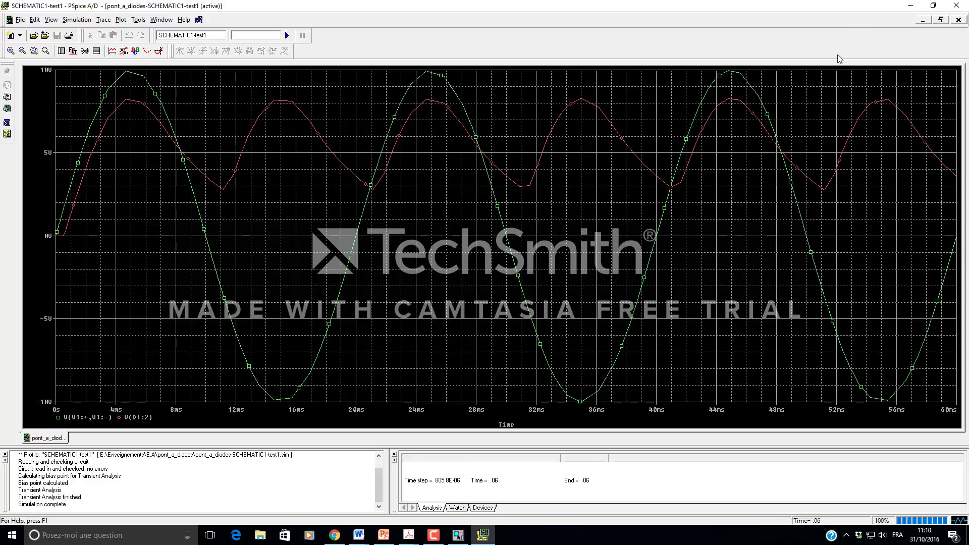
# Return to the schematic and set the value of capacitor C1 to 3300u.
pyautogui.click(911, 6)
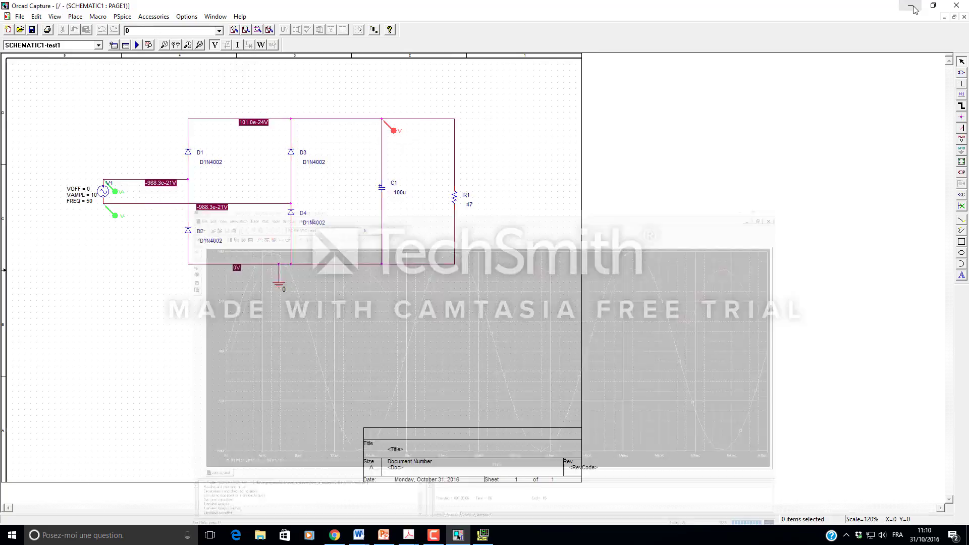
pyautogui.doubleClick(400, 192)
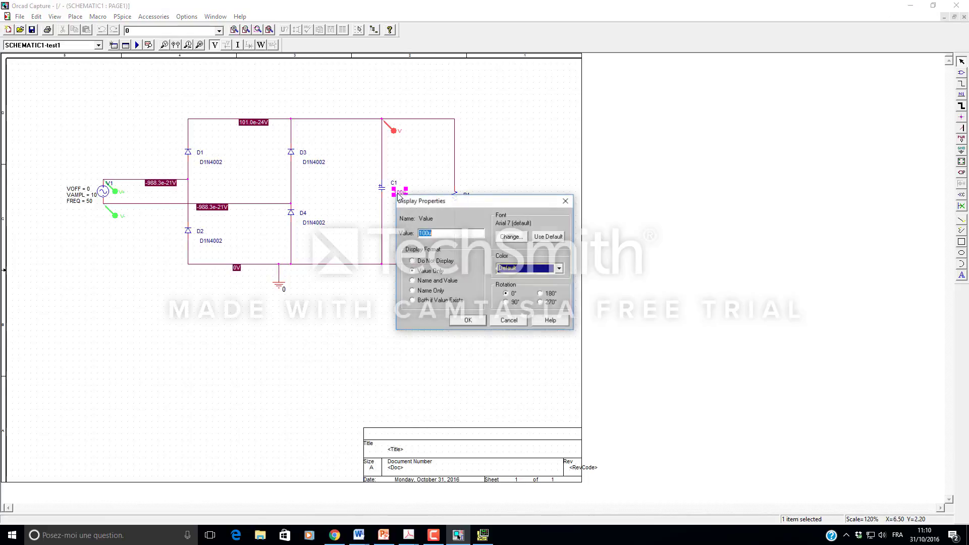
pyautogui.click(430, 233)
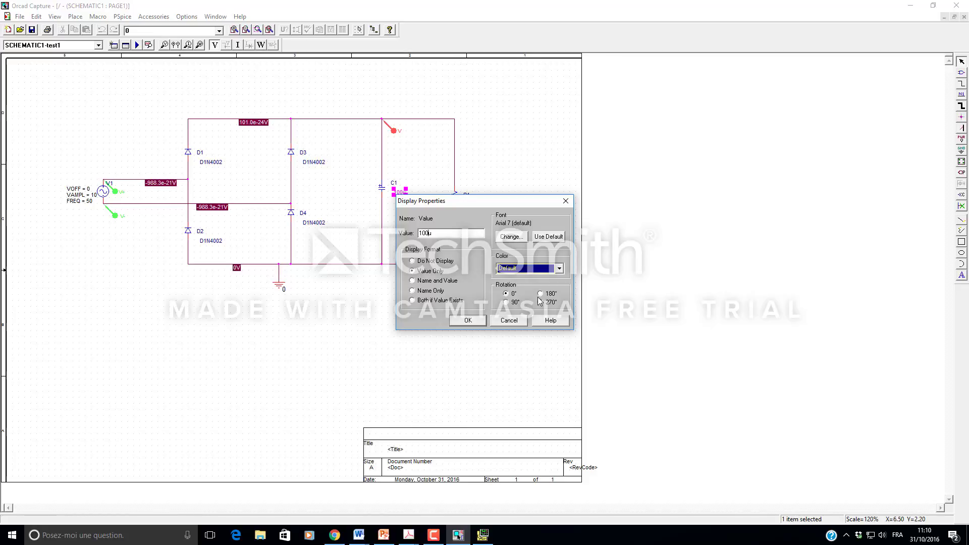
pyautogui.press('BackSpace')
pyautogui.press('BackSpace')
pyautogui.press('BackSpace')
pyautogui.write('3300')
pyautogui.click(463, 324)
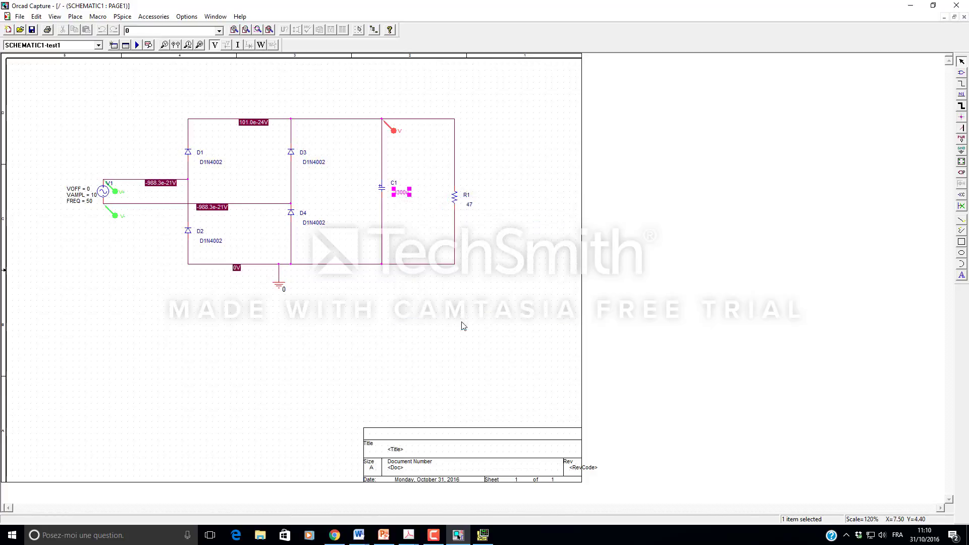
# Rerun the simulation and compare the source and output waveforms with the schematic.
pyautogui.click(137, 46)
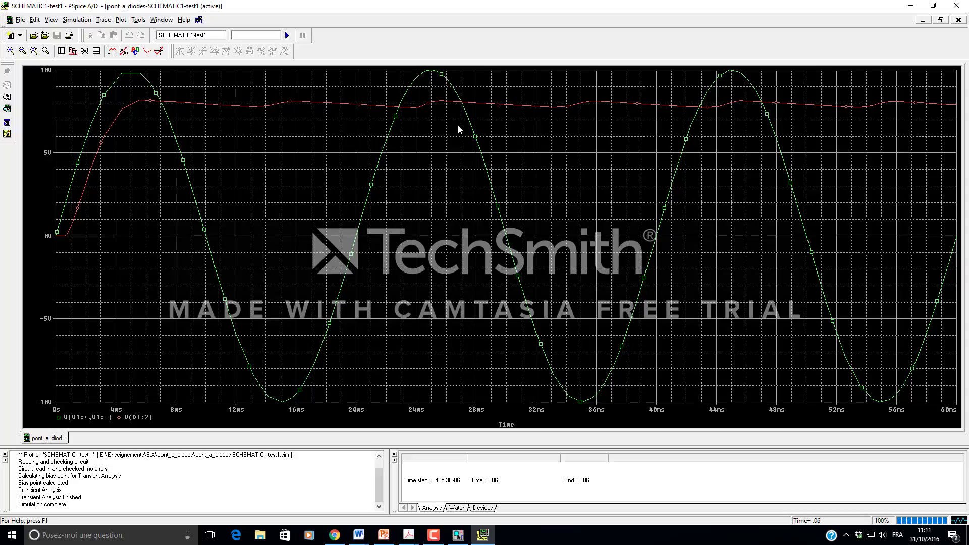
pyautogui.click(458, 535)
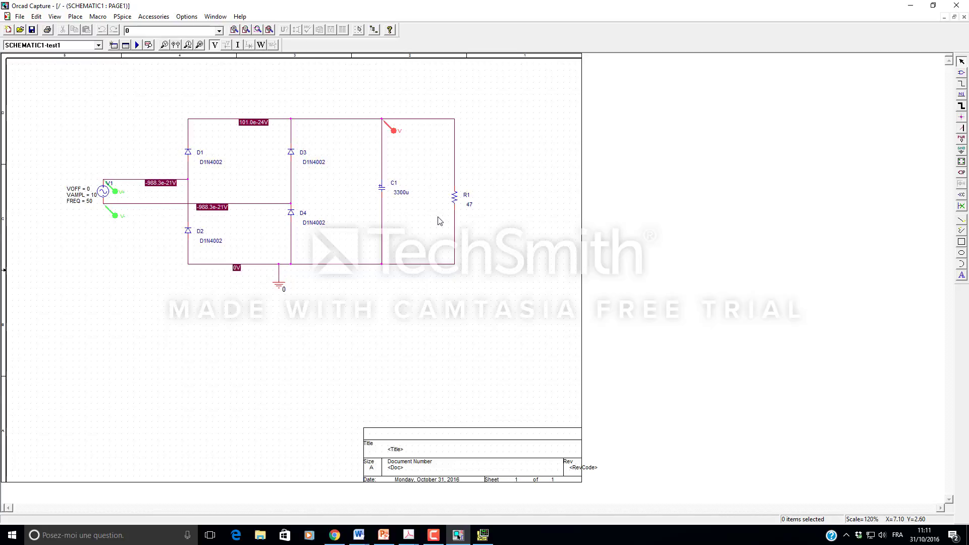
pyautogui.click(482, 533)
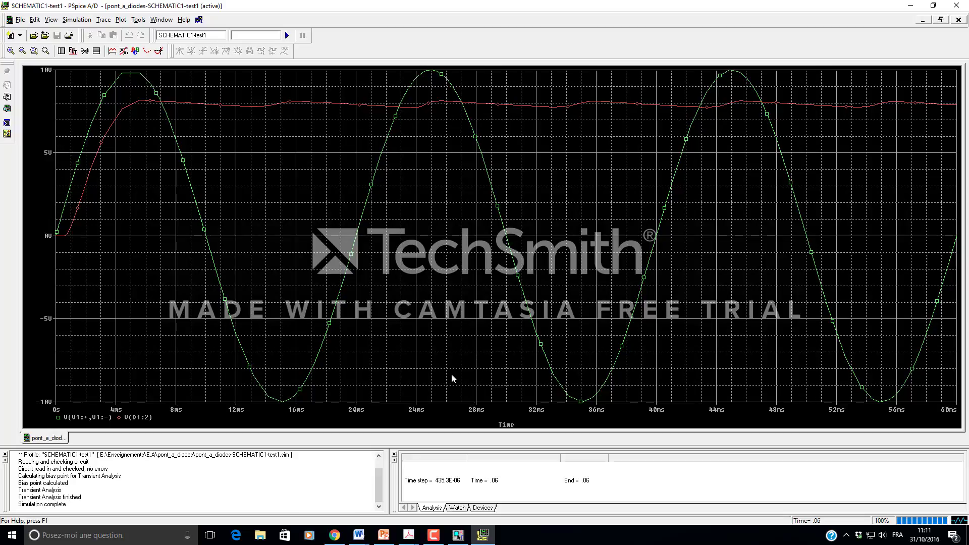
# Edit the simulation profile to use a maximum step size of 10u and rerun the simulation.
pyautogui.click(457, 537)
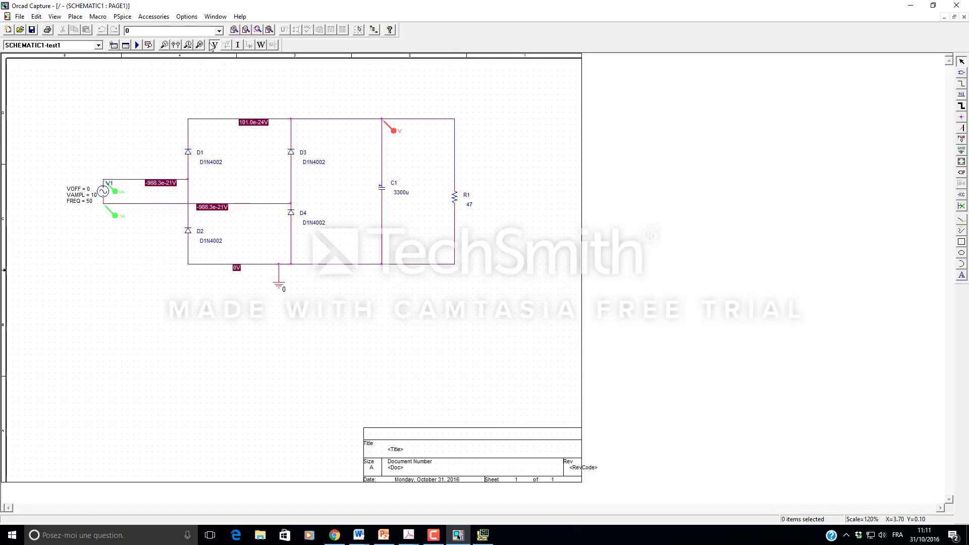
pyautogui.click(123, 17)
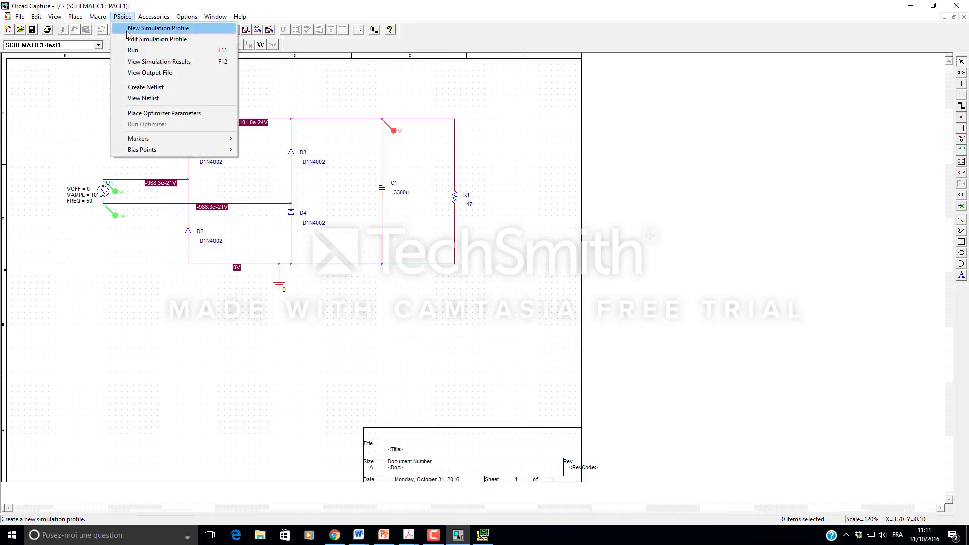
pyautogui.click(151, 39)
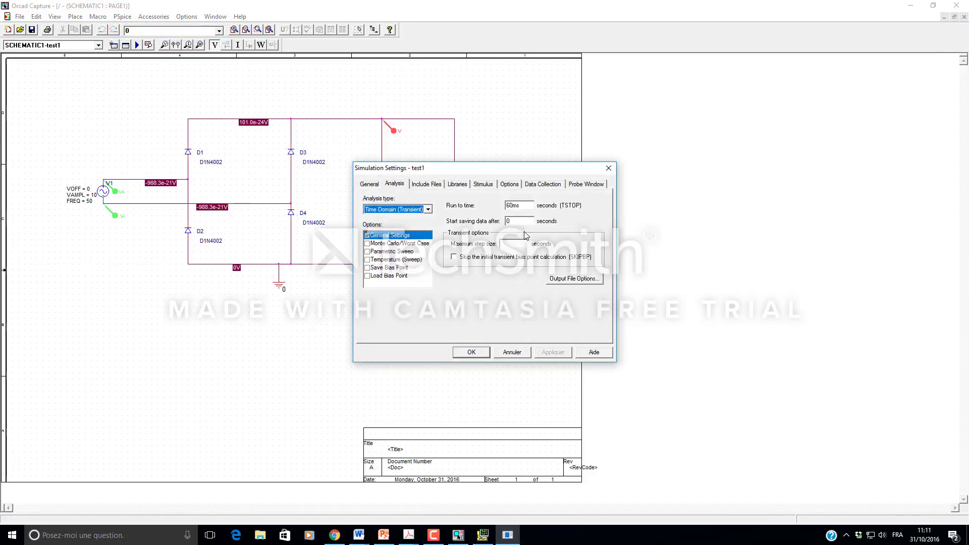
pyautogui.click(517, 245)
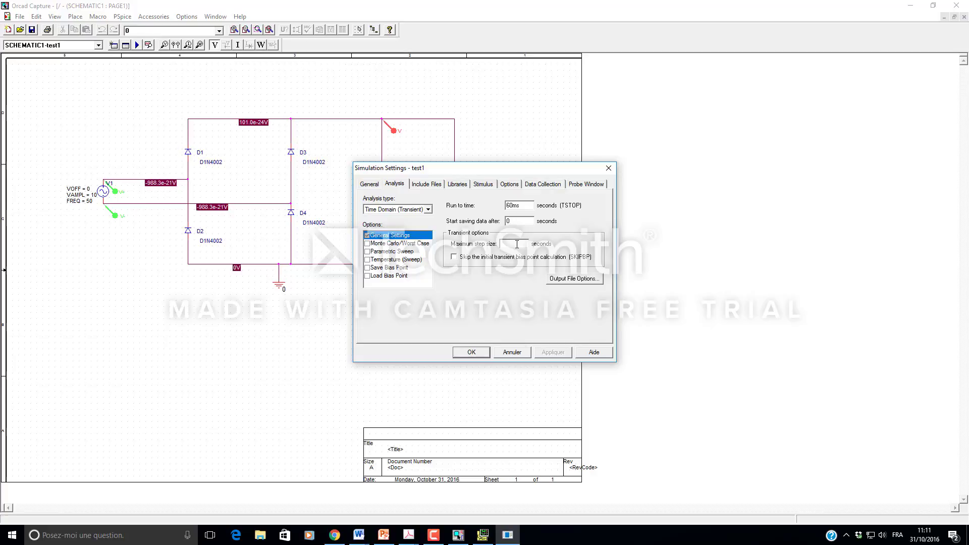
pyautogui.write('10u')
pyautogui.click(561, 355)
pyautogui.click(477, 353)
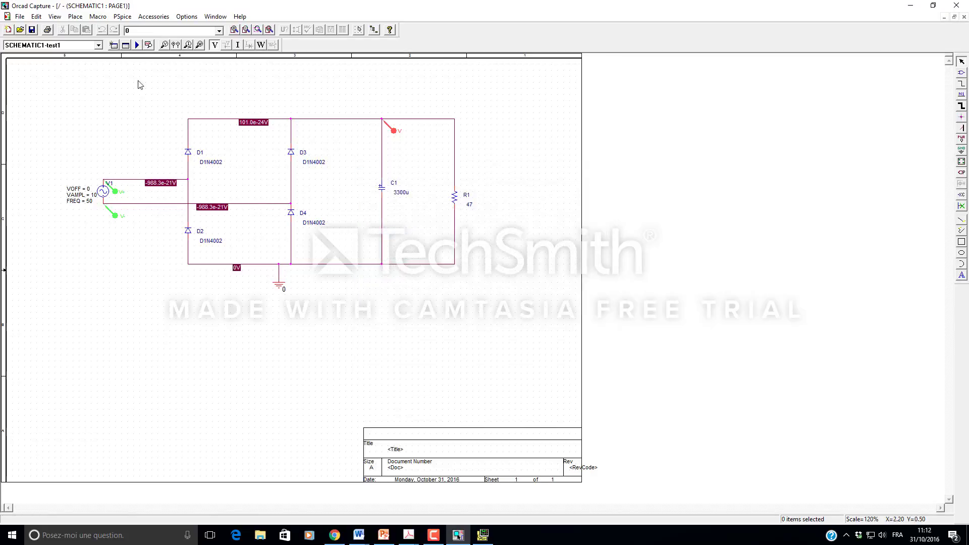
pyautogui.click(137, 45)
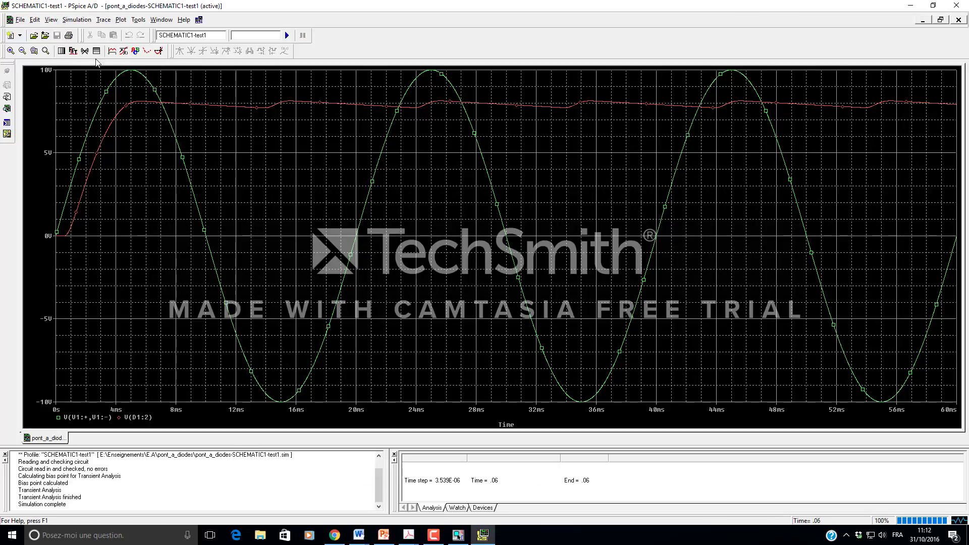
# Examine the output voltage ripple around the second positive peak of the source waveform, and return to the schematic.
pyautogui.click(15, 51)
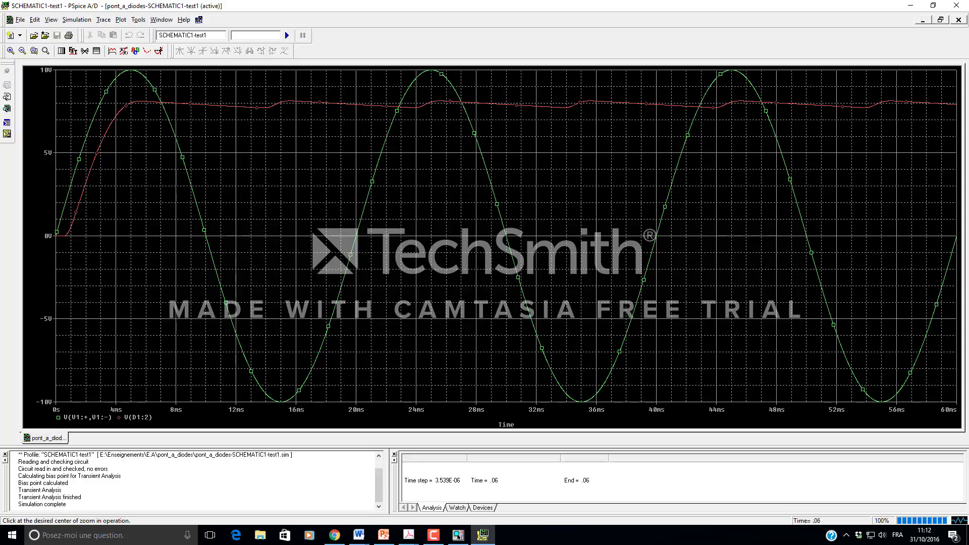
pyautogui.click(501, 146)
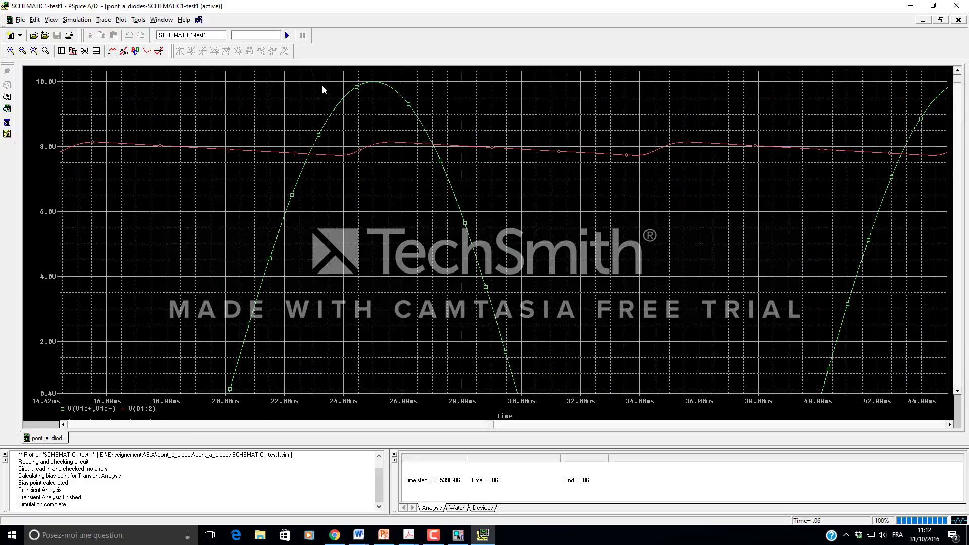
pyautogui.moveTo(322, 86); pyautogui.dragTo(467, 209)
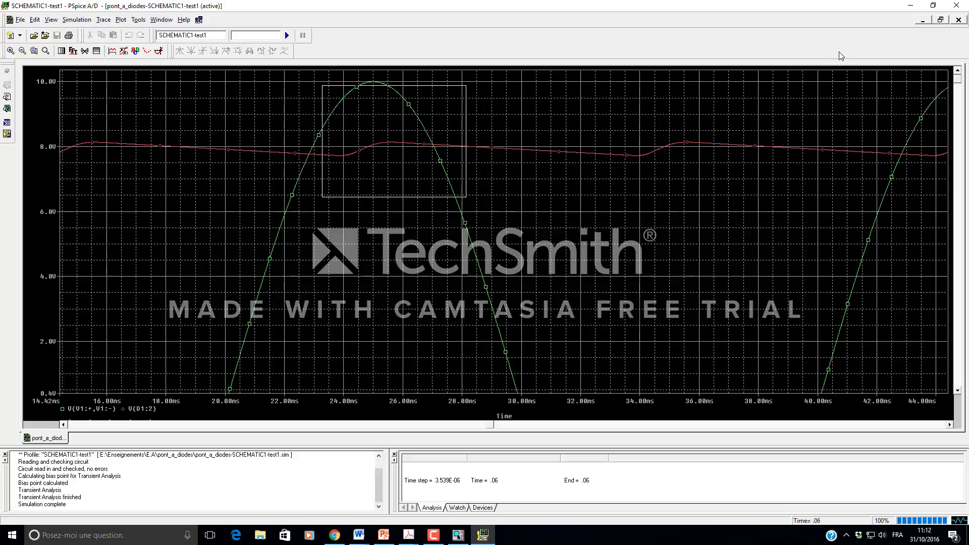
pyautogui.click(23, 51)
pyautogui.click(33, 51)
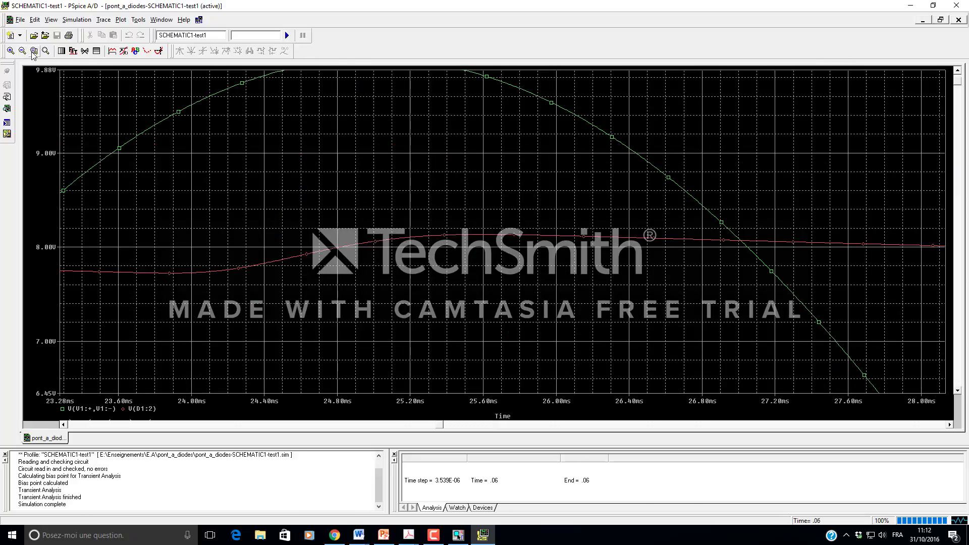
pyautogui.click(33, 53)
pyautogui.click(919, 6)
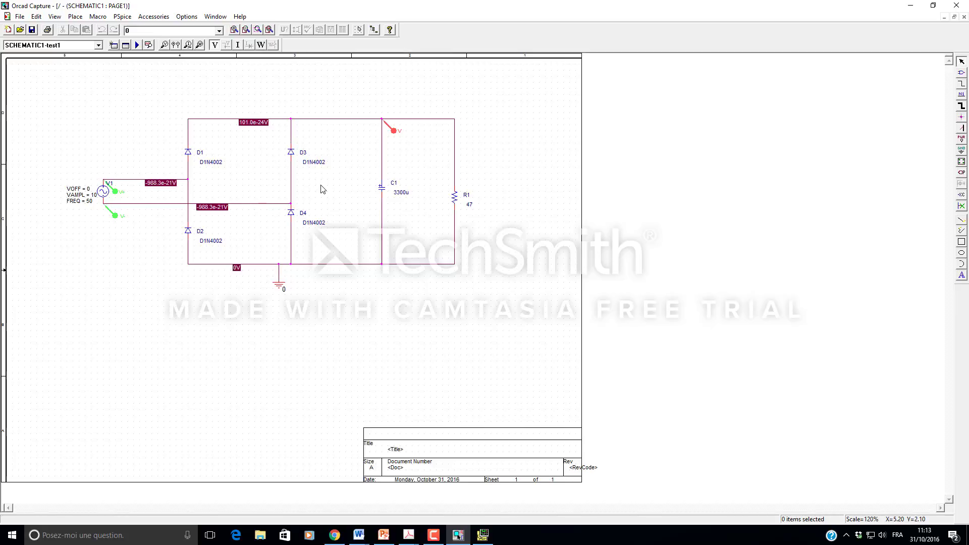
pyautogui.click(433, 535)
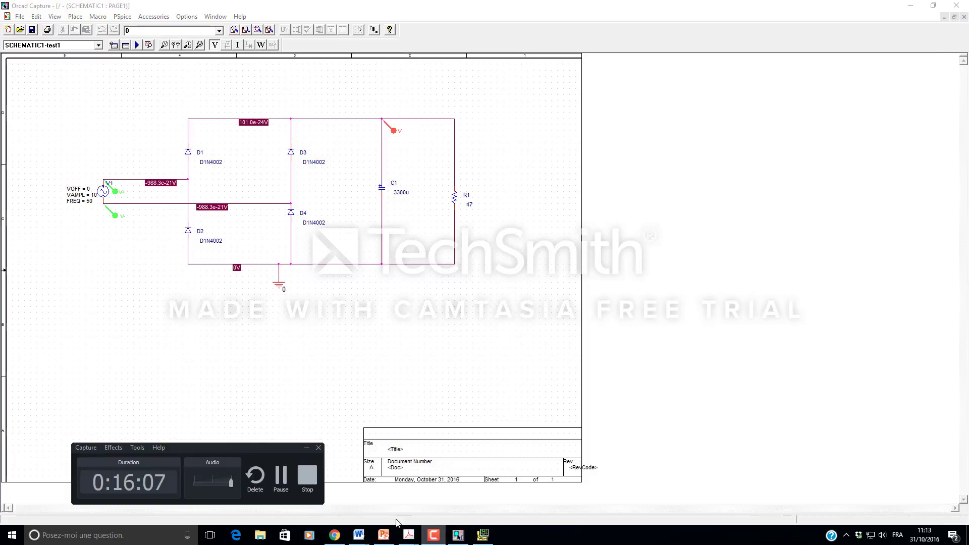